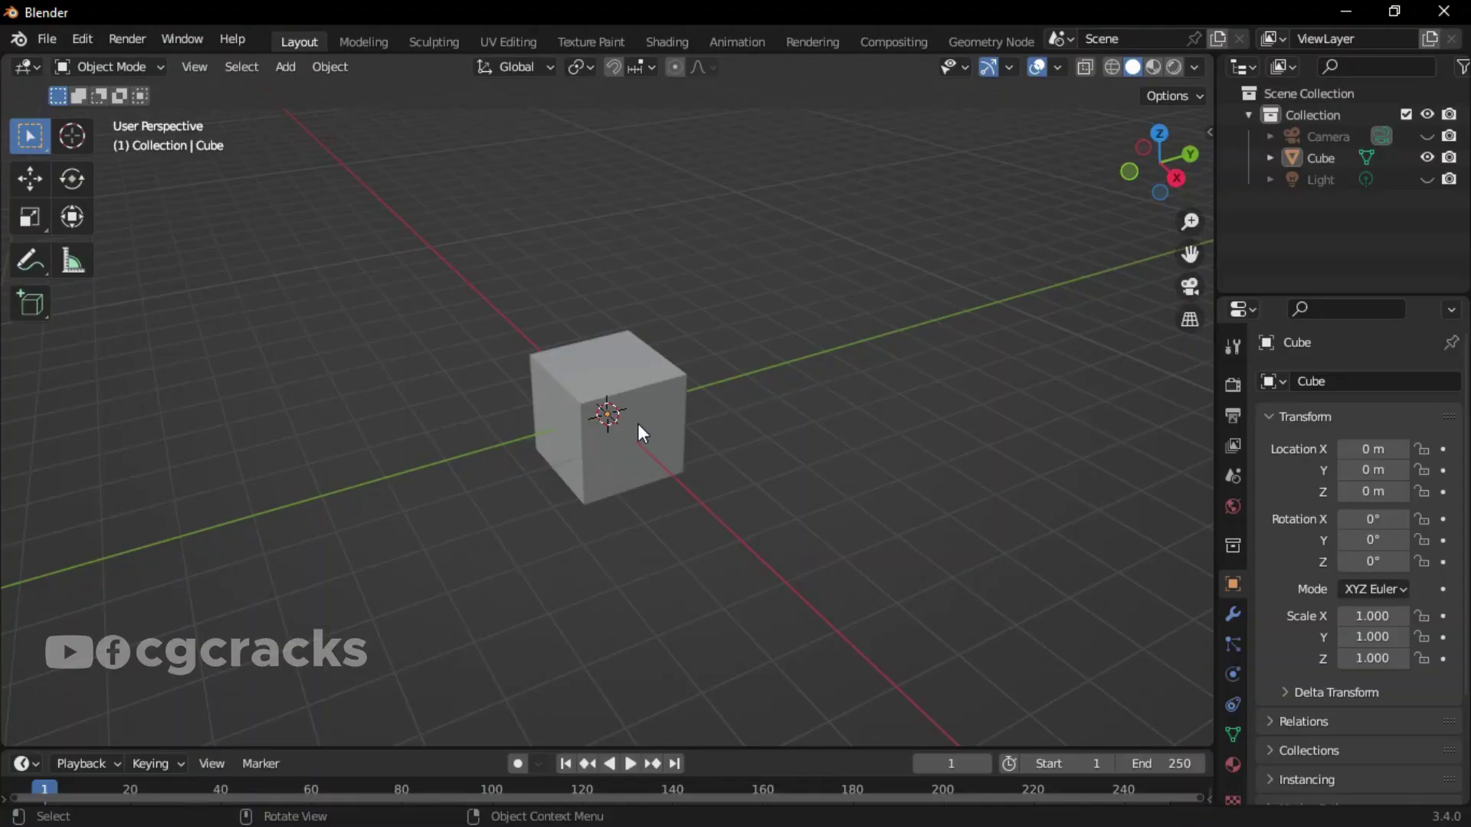
- Select the default cube and bring up its delete confirmation with X
left_click(641, 433)
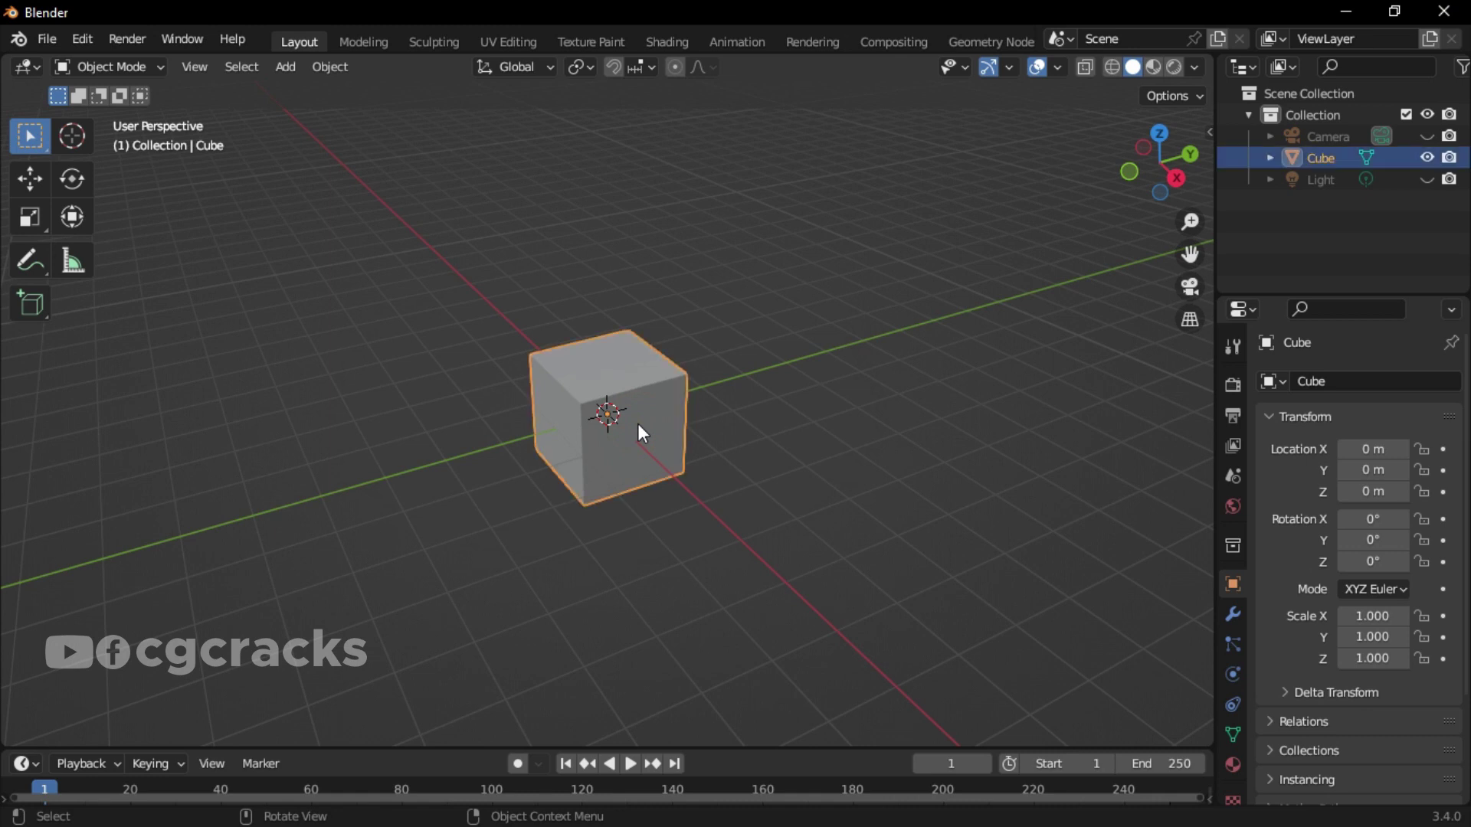
key("x")
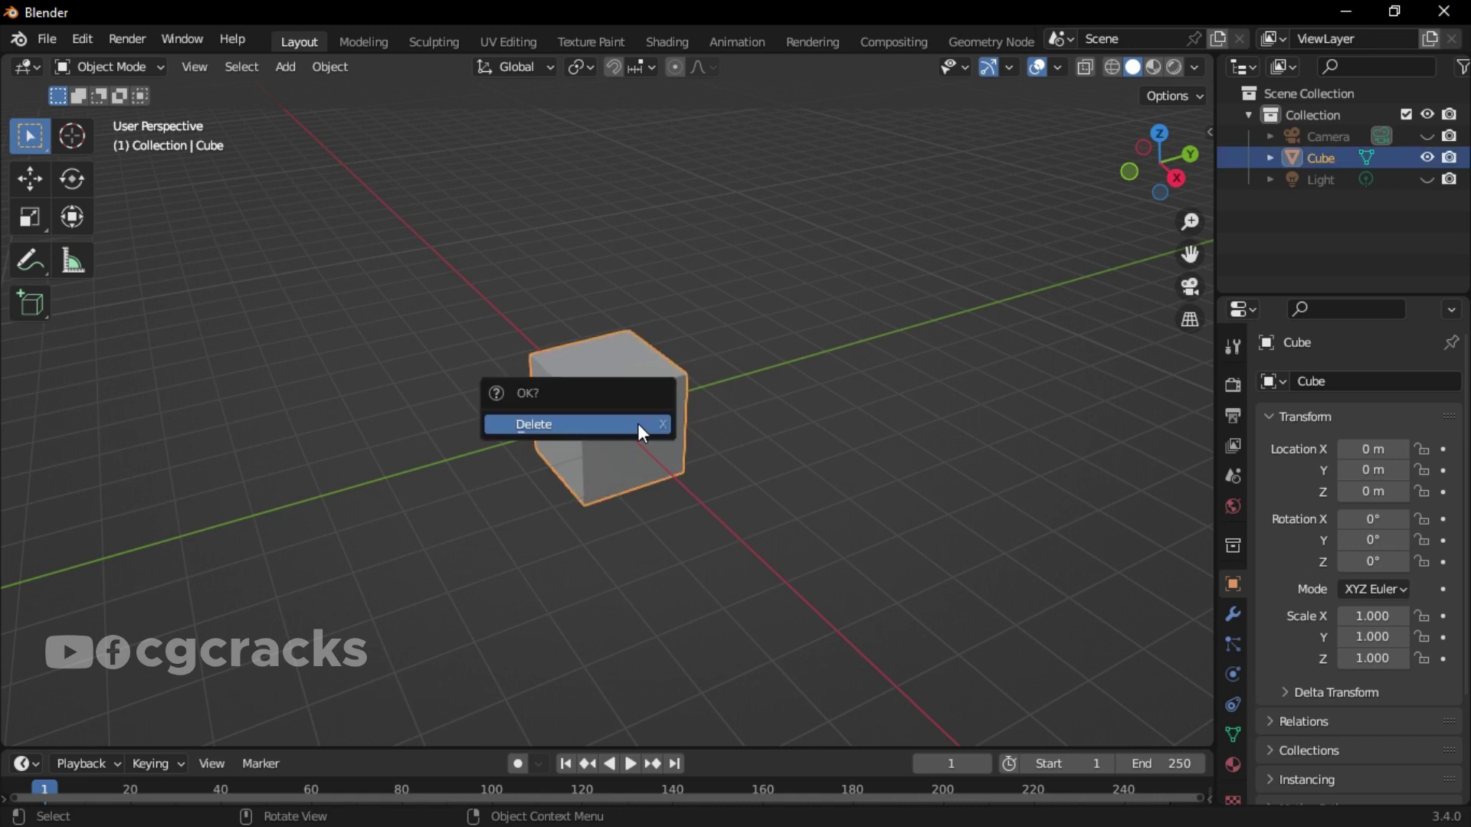
- Confirm deleting the cube and add a Torus Knot mesh at the world origin
left_click(639, 426)
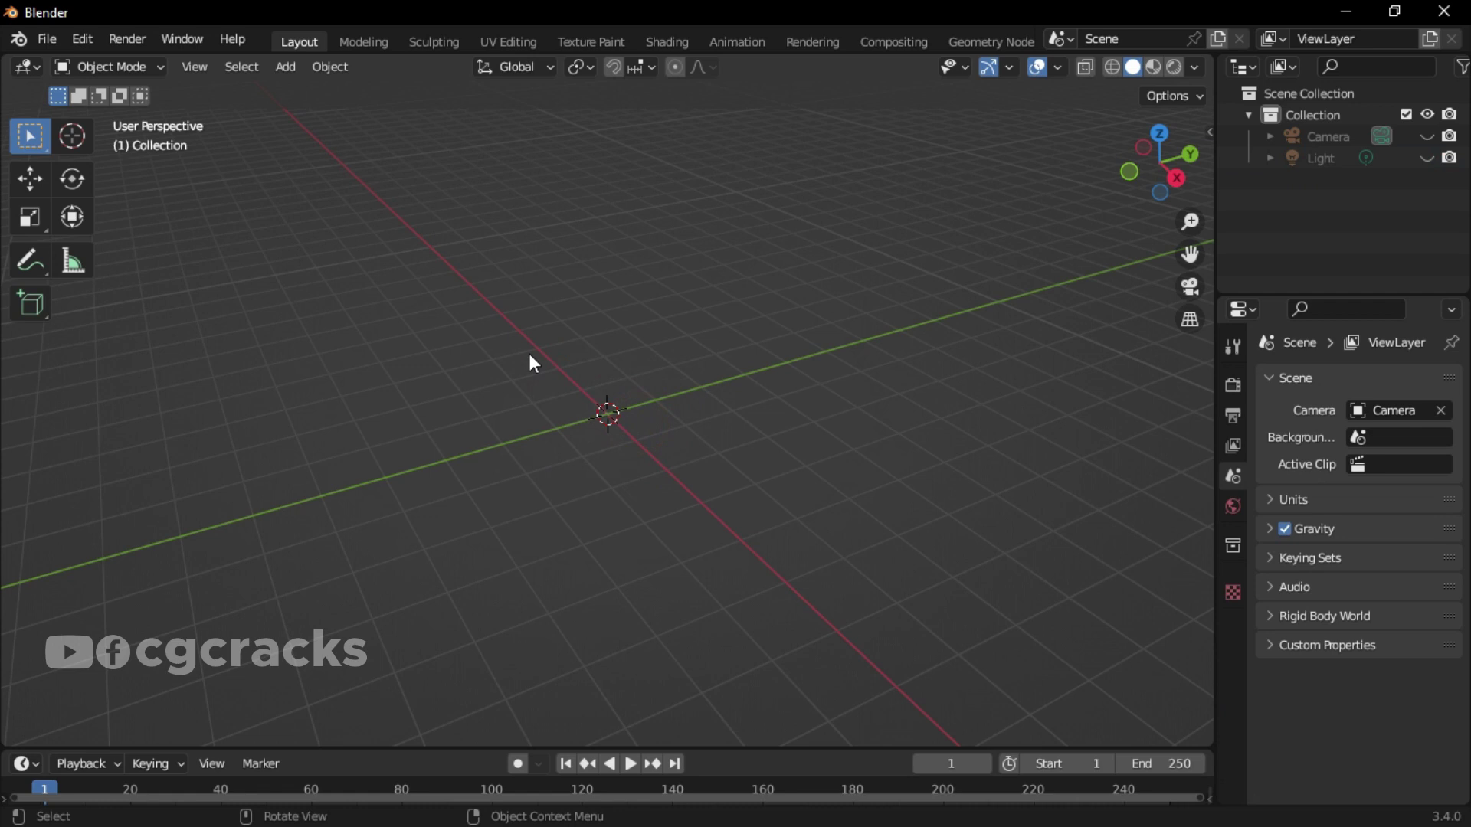
left_click(288, 73)
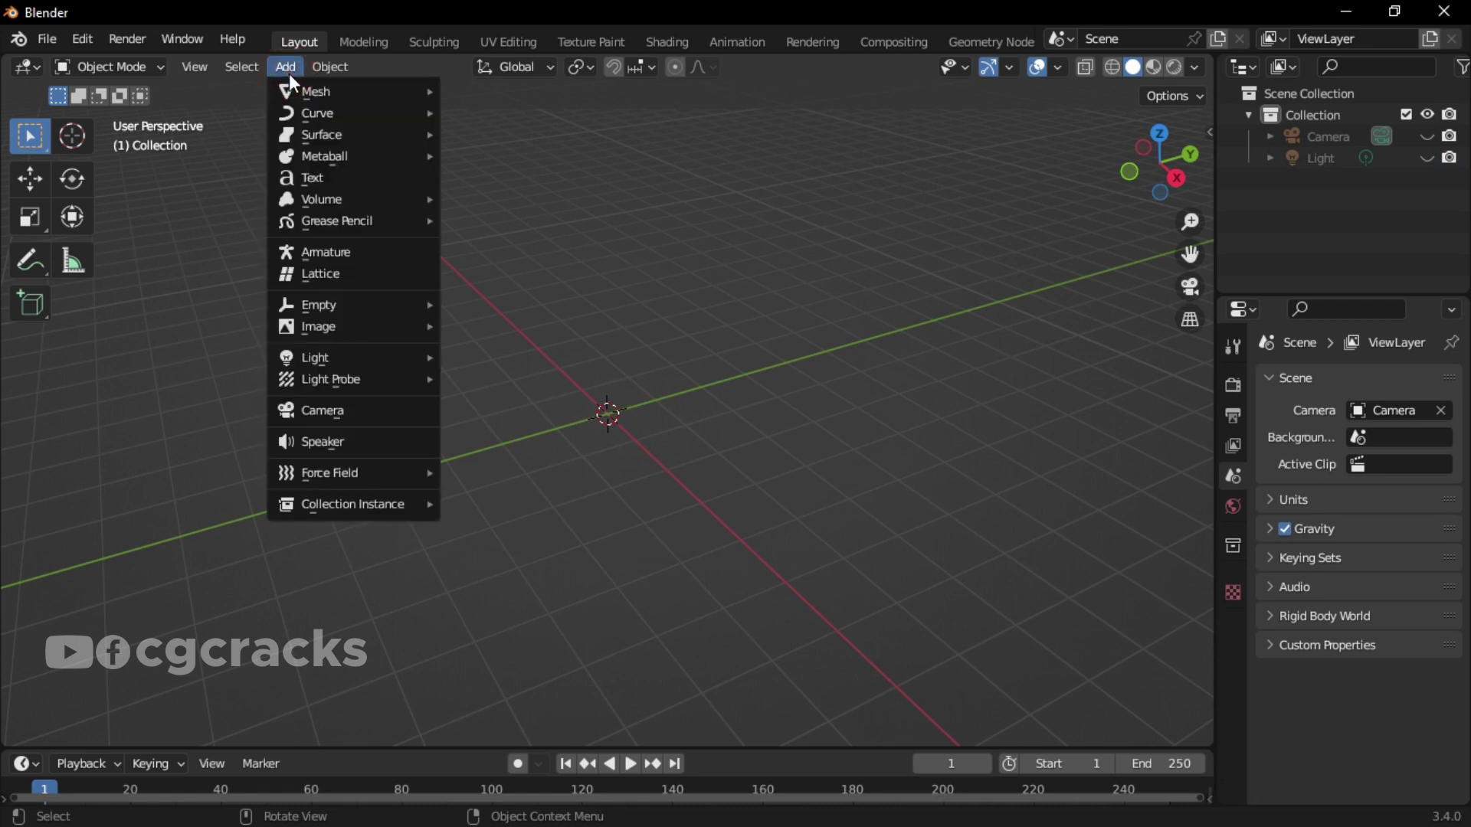
mouse_move(294, 91)
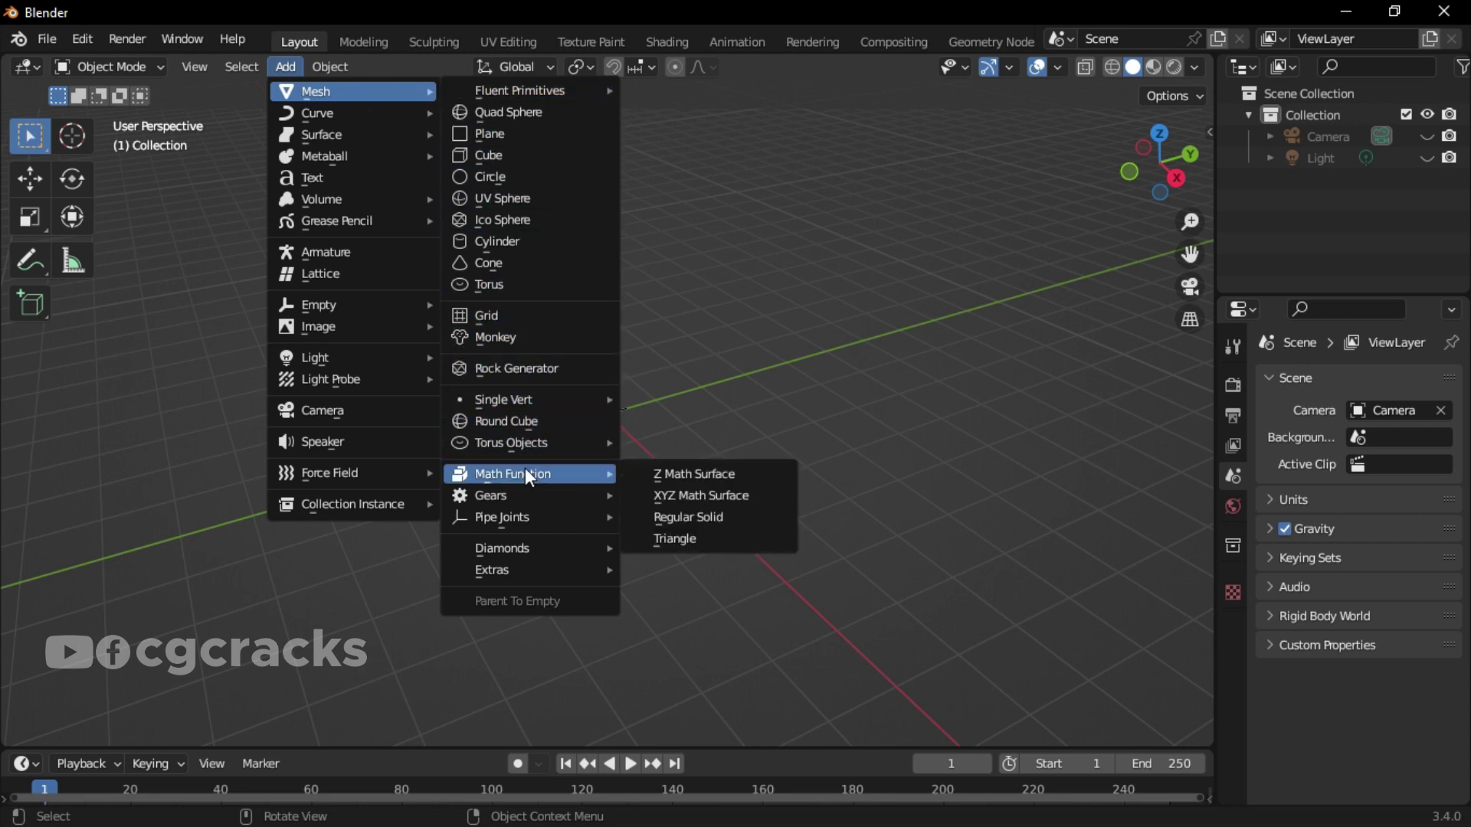
mouse_move(537, 446)
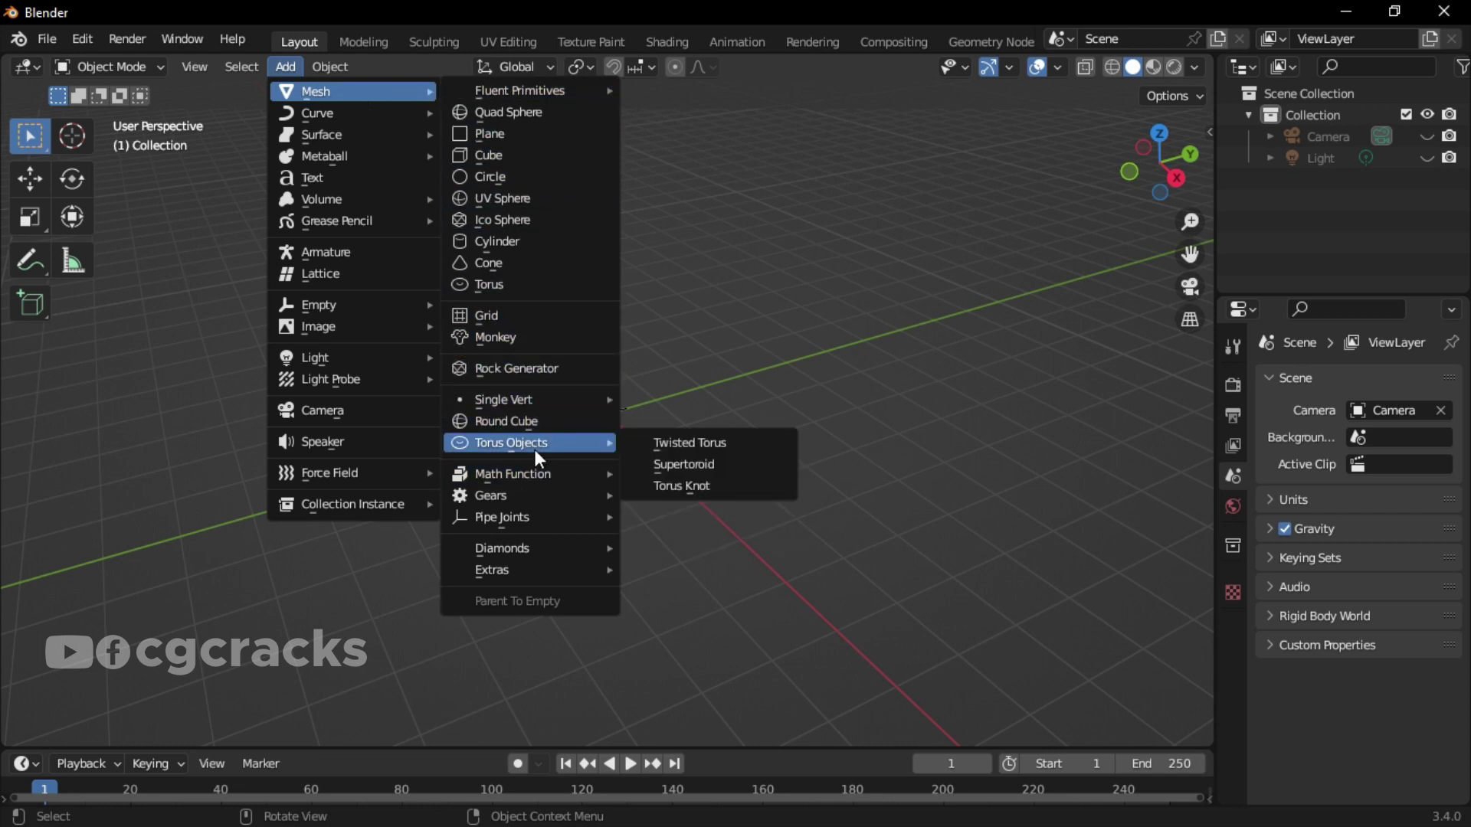
left_click(701, 496)
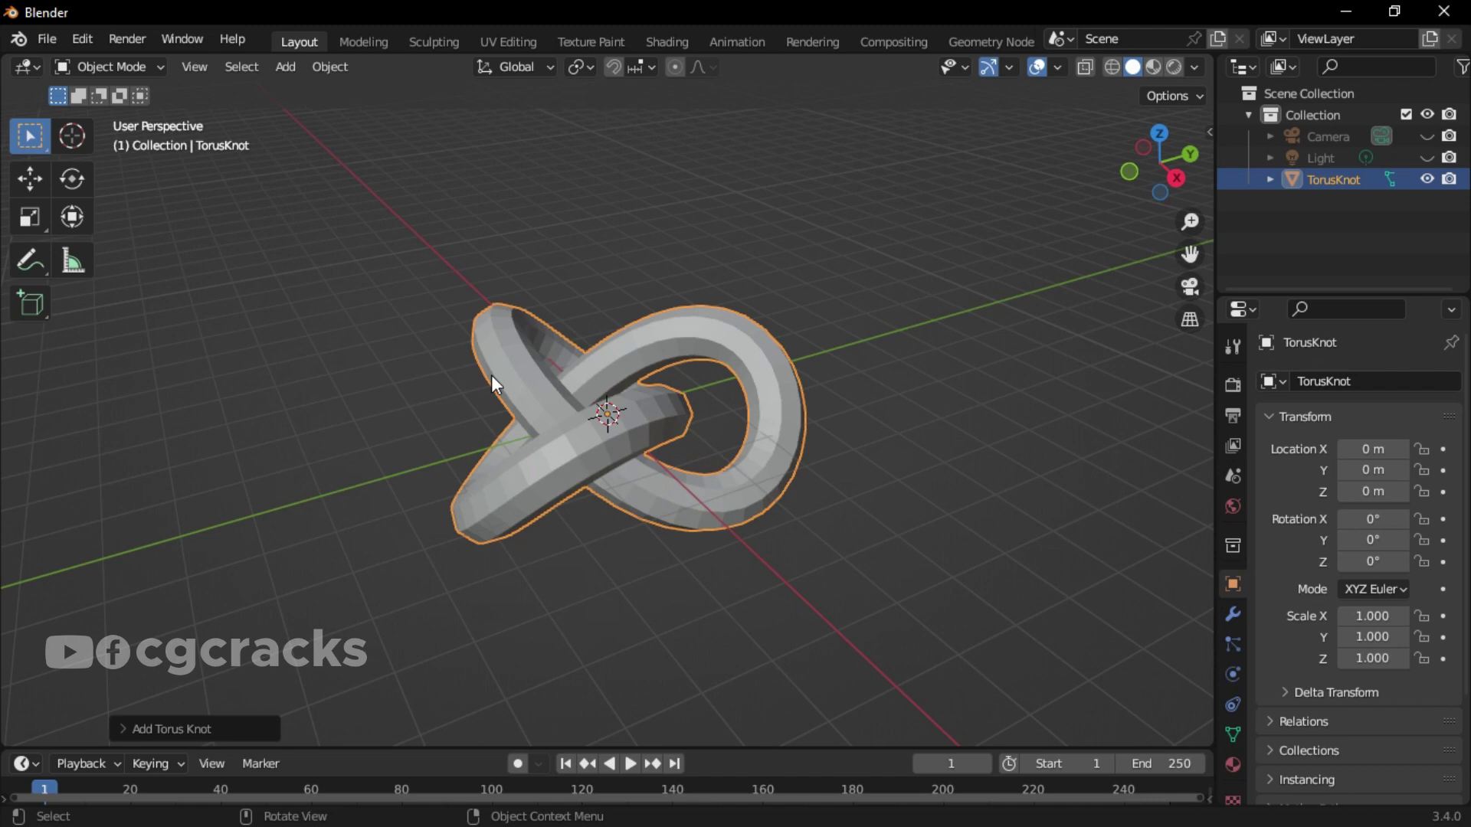
middle_click_drag(491, 377, 570, 398)
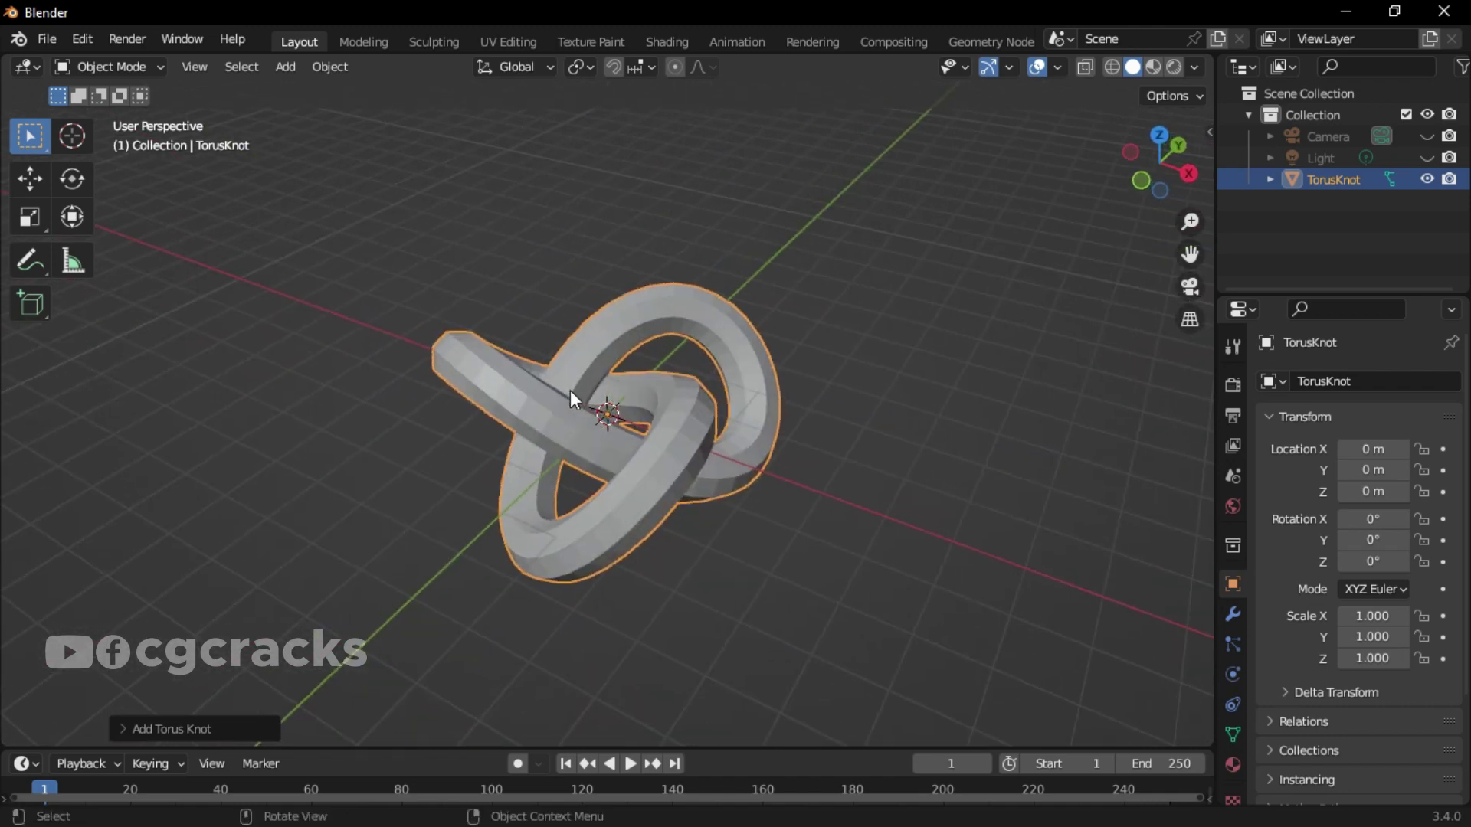
- Start the Shortcut VUr input overlay from its sidebar tab, then hide the sidebar
key("n")
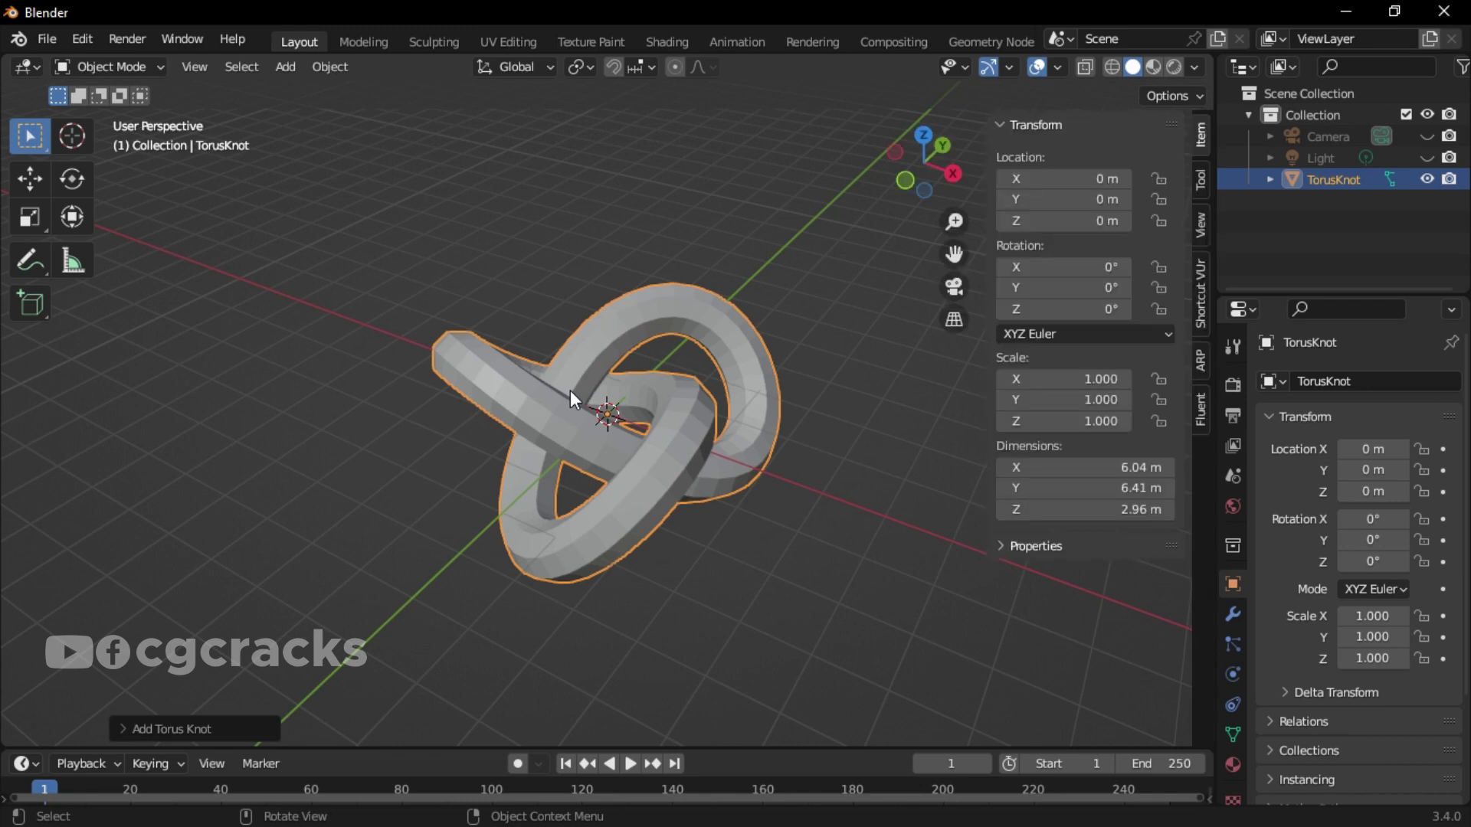
left_click(1200, 299)
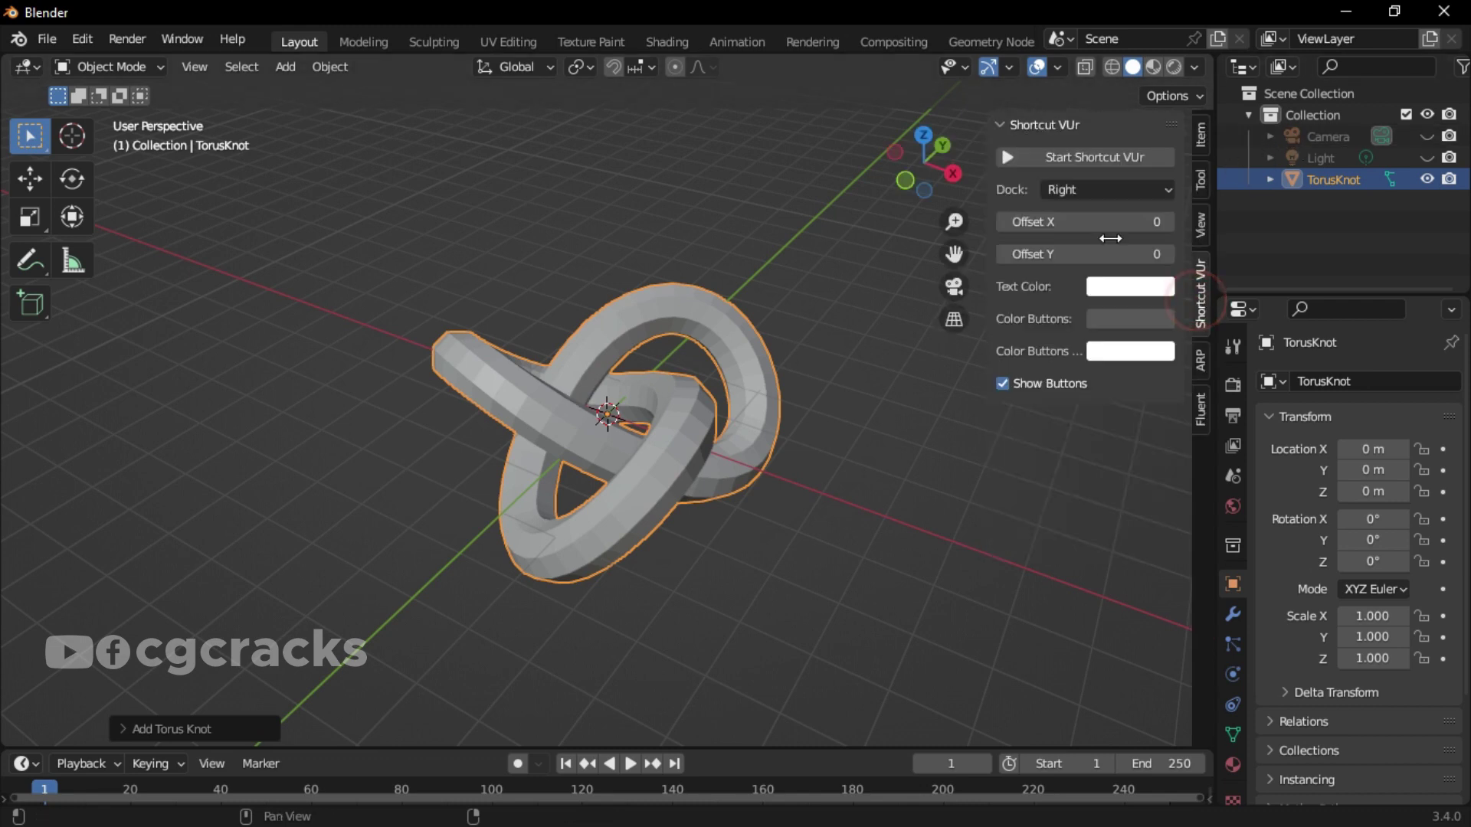
left_click(1008, 164)
key("n")
middle_click_drag(476, 377, 537, 399)
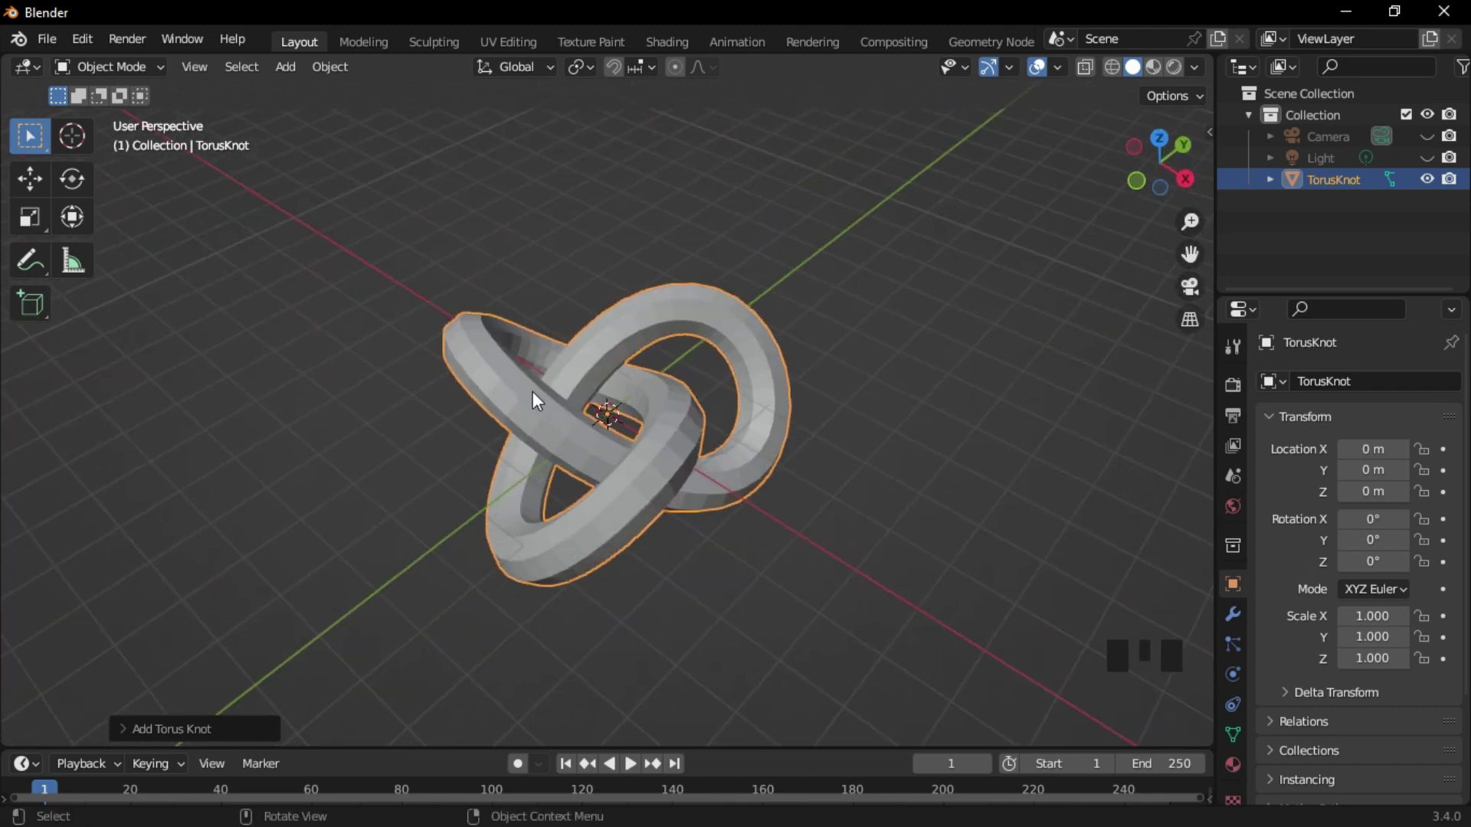
- Expand the Add Torus Knot panel and drag Resolution higher for a denser mesh
left_click(219, 729)
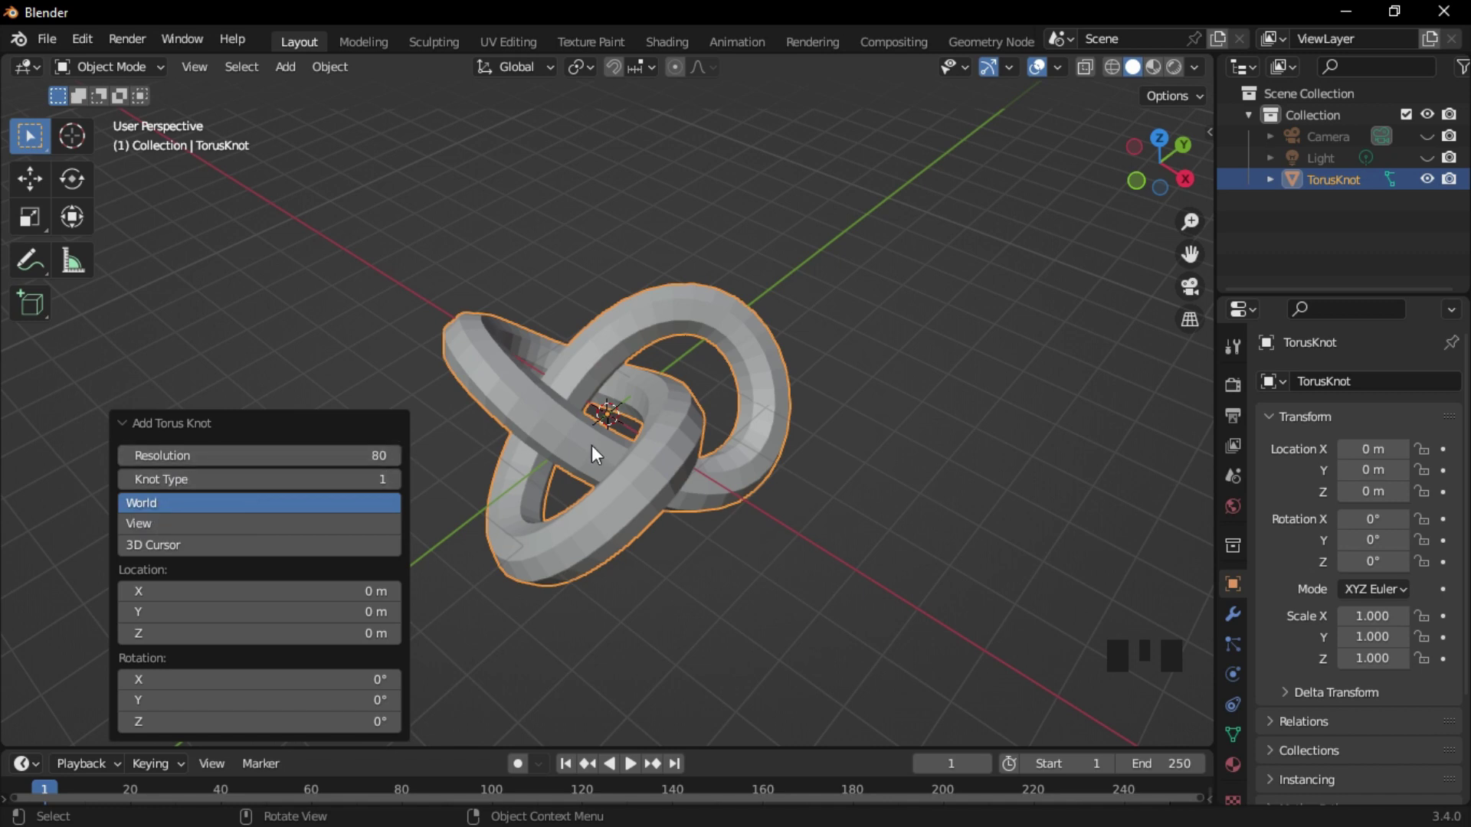
scroll(590, 444, "up", 3)
scroll(586, 449, "down", 1)
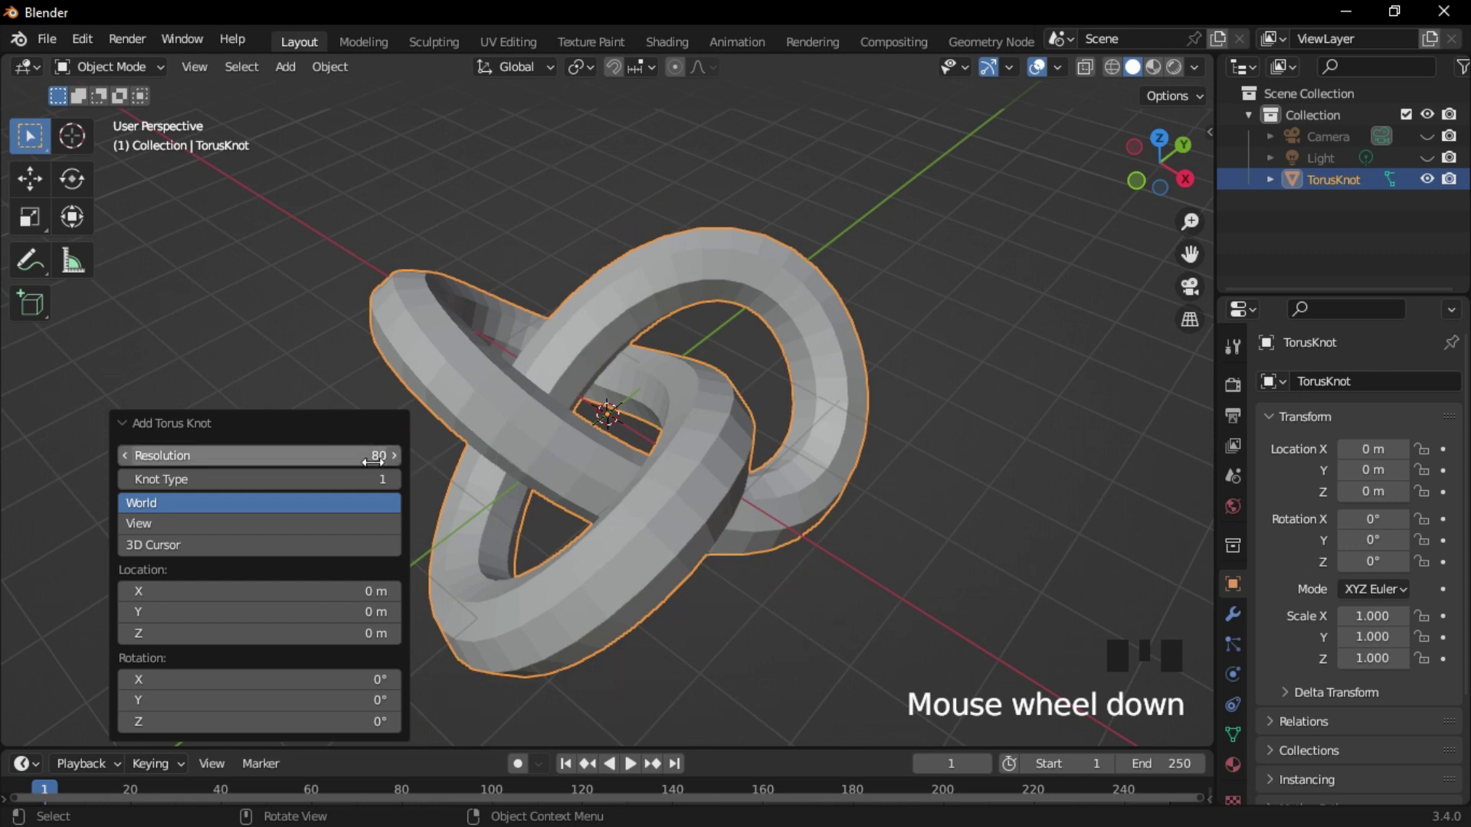
mouse_move(373, 462)
left_mouse_down()
mouse_move(412, 462)
mouse_move(393, 458)
left_mouse_up()
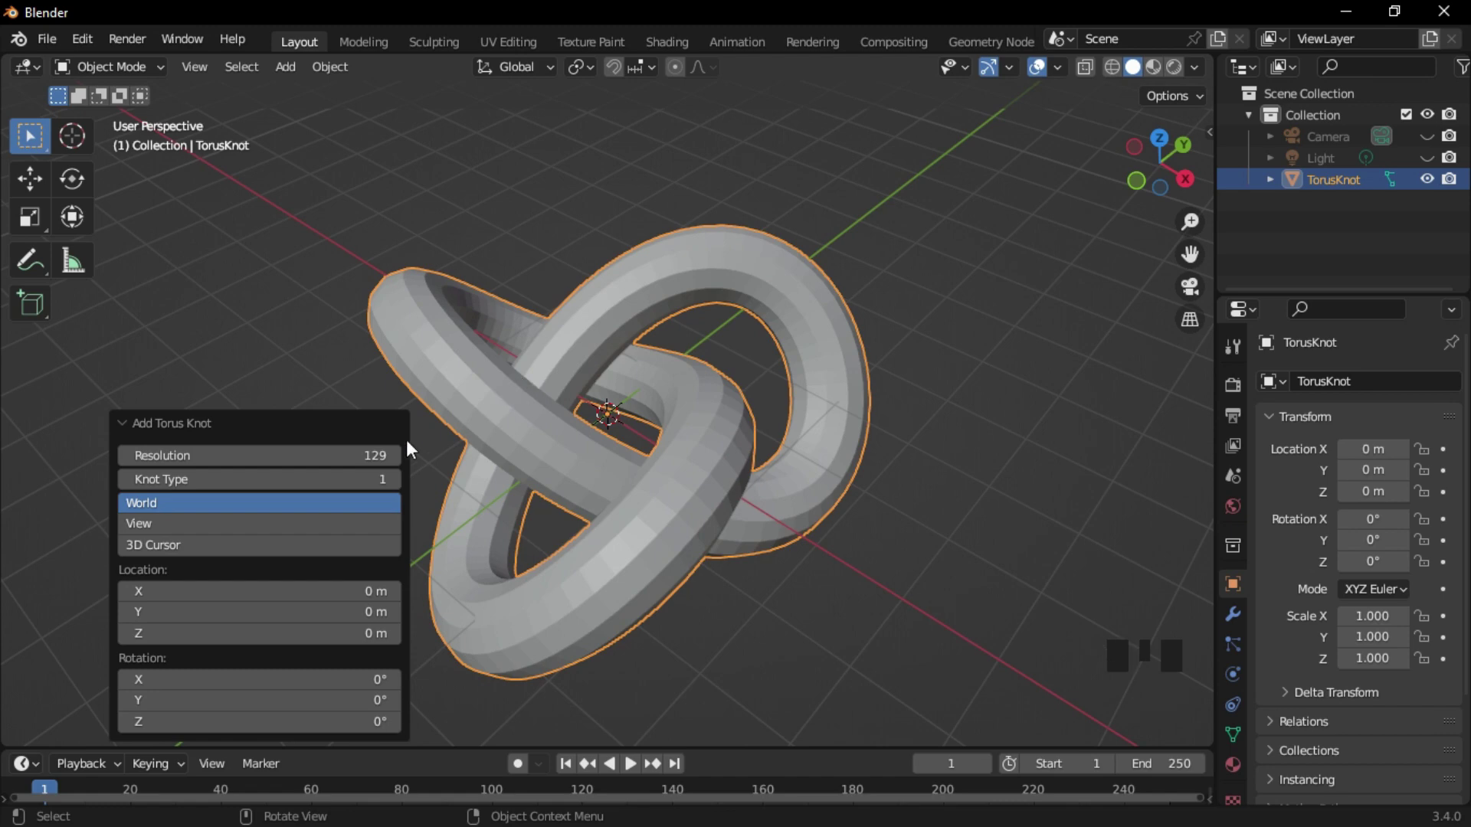
mouse_move(412, 397)
middle_mouse_down()
mouse_move(422, 384)
mouse_move(644, 396)
mouse_move(507, 435)
mouse_move(396, 392)
middle_mouse_up()
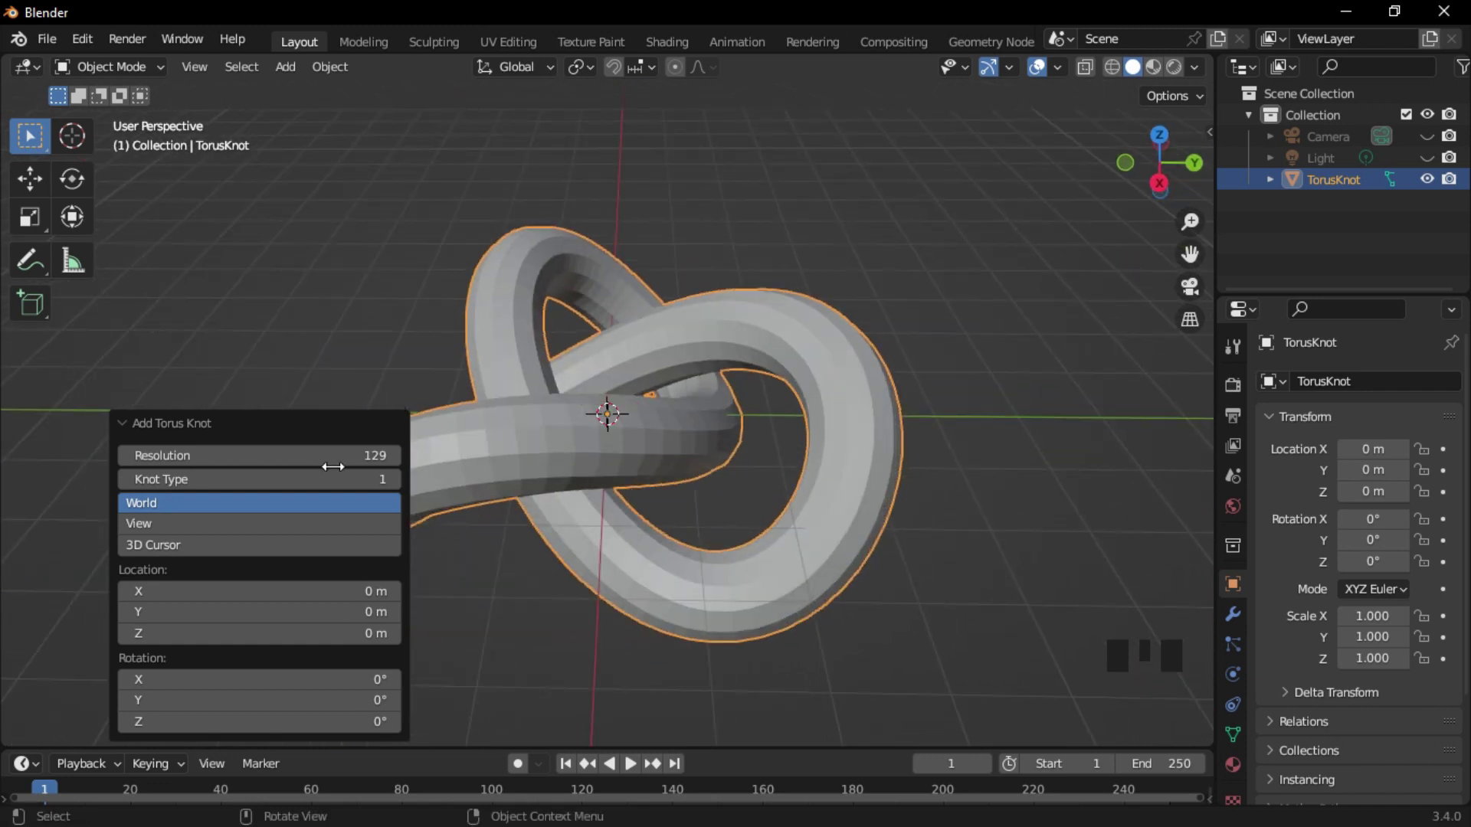
- Enter a torus knot Resolution of exactly 80
double_click(373, 456)
key("BackSpace")
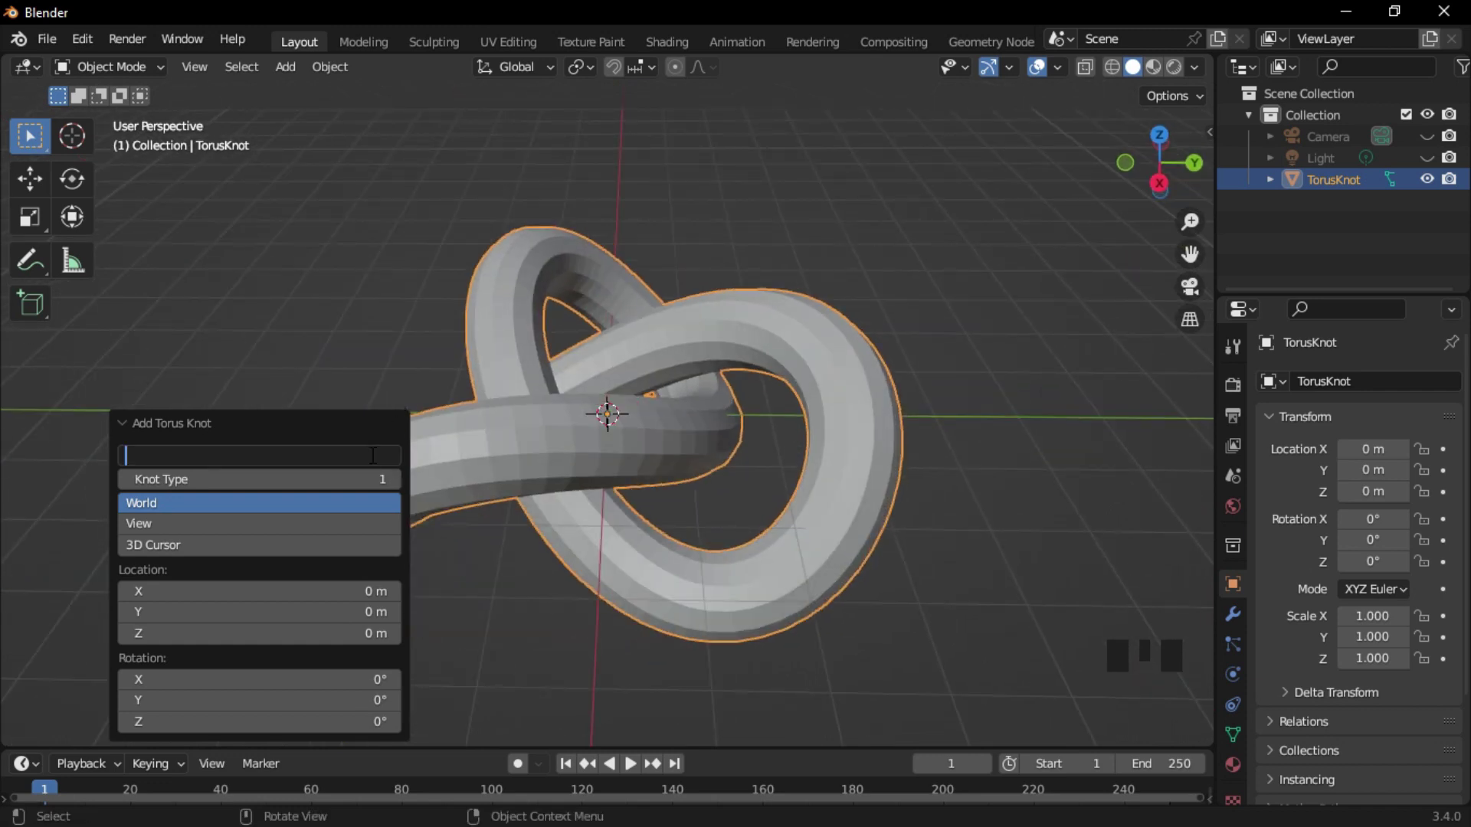
type("80")
key("Return")
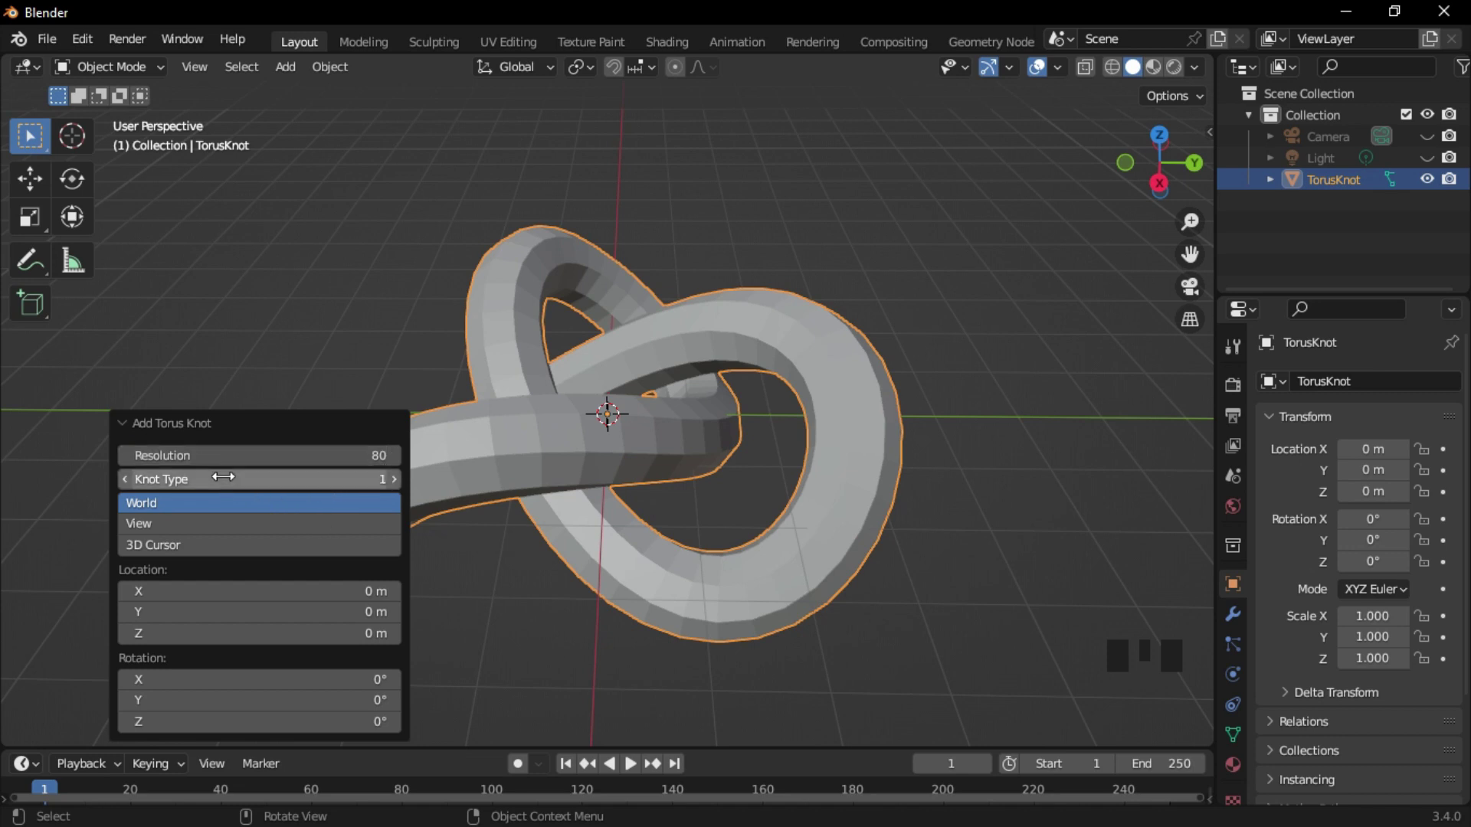
- Try Knot Types 2 and 3, orbiting to compare the knot shapes
left_click(392, 479)
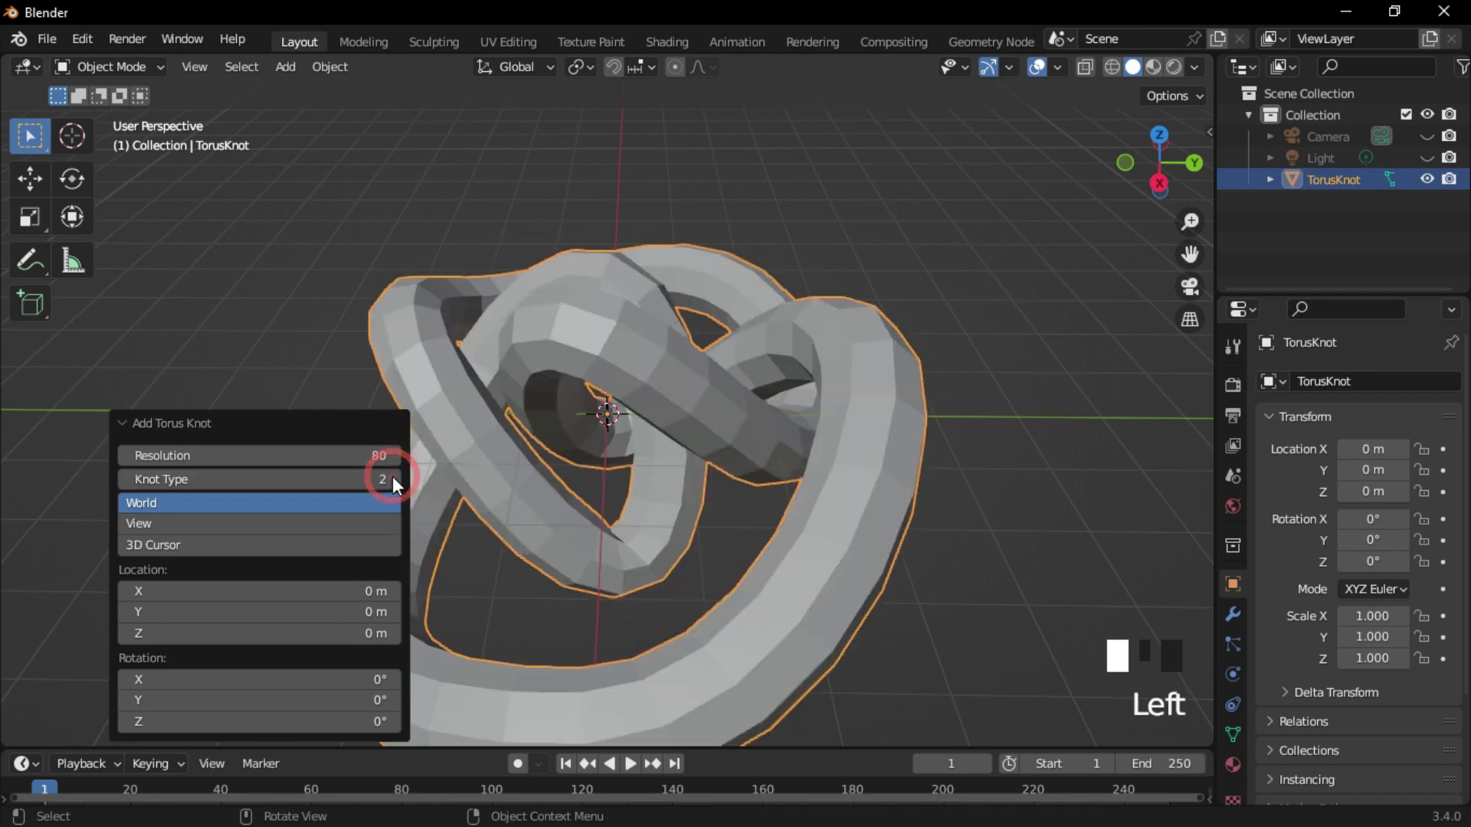
scroll(900, 430, "down", 4)
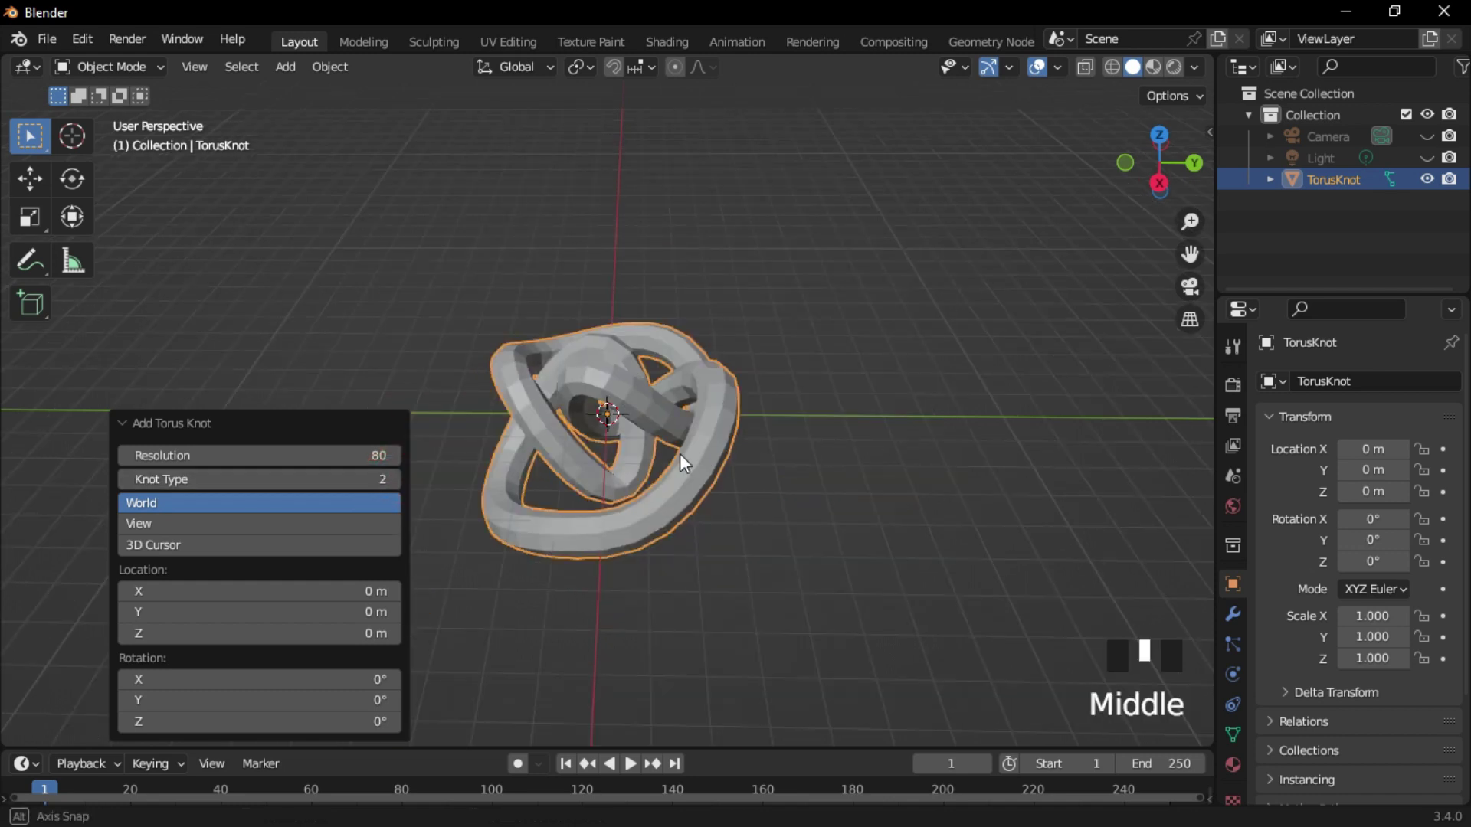
middle_click_drag(679, 453, 843, 448)
scroll(717, 434, "down", 2)
middle_click(717, 435)
scroll(717, 434, "up", 3)
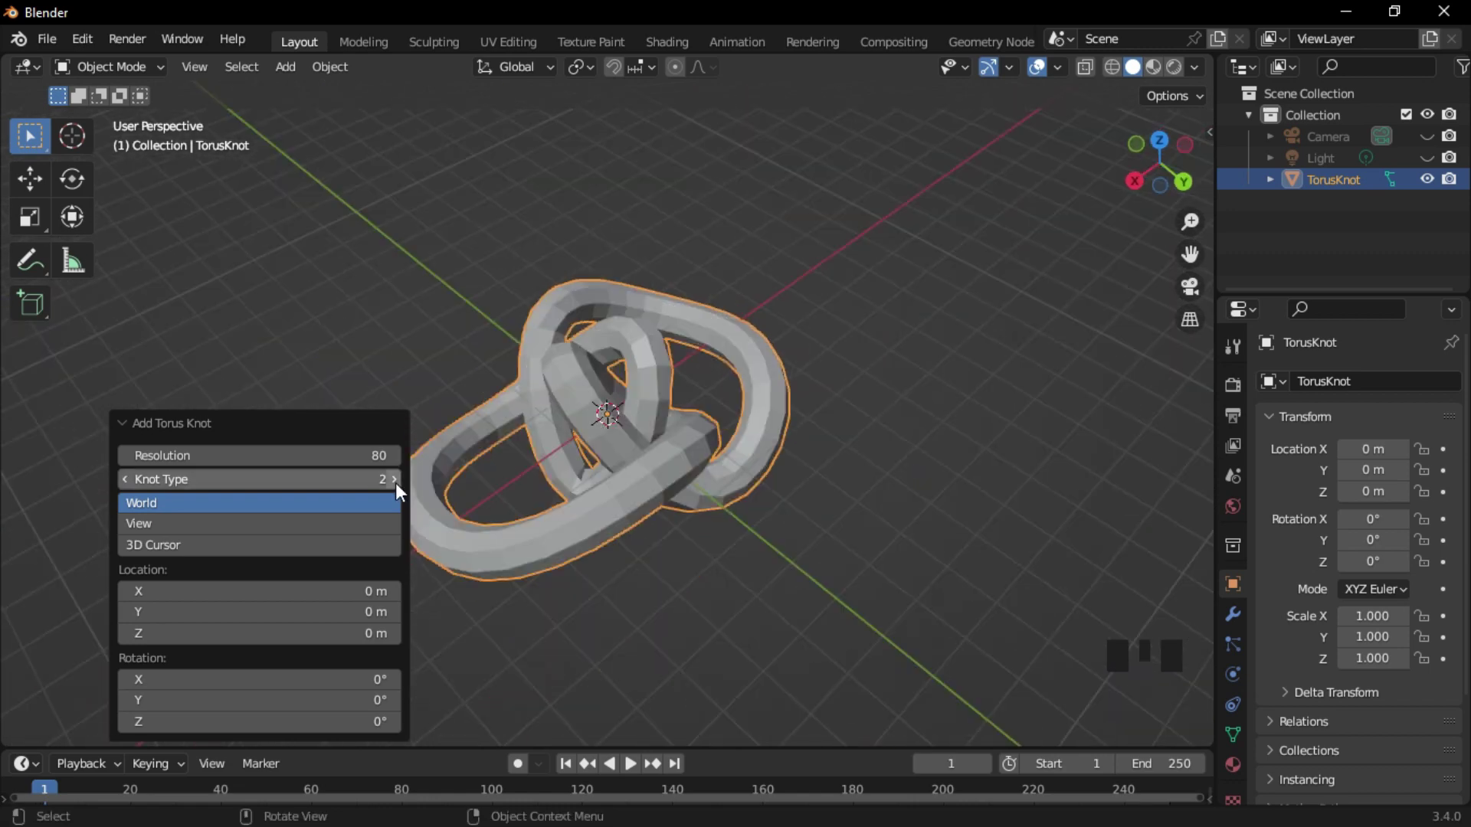
left_click(395, 481)
middle_click_drag(718, 496, 782, 490)
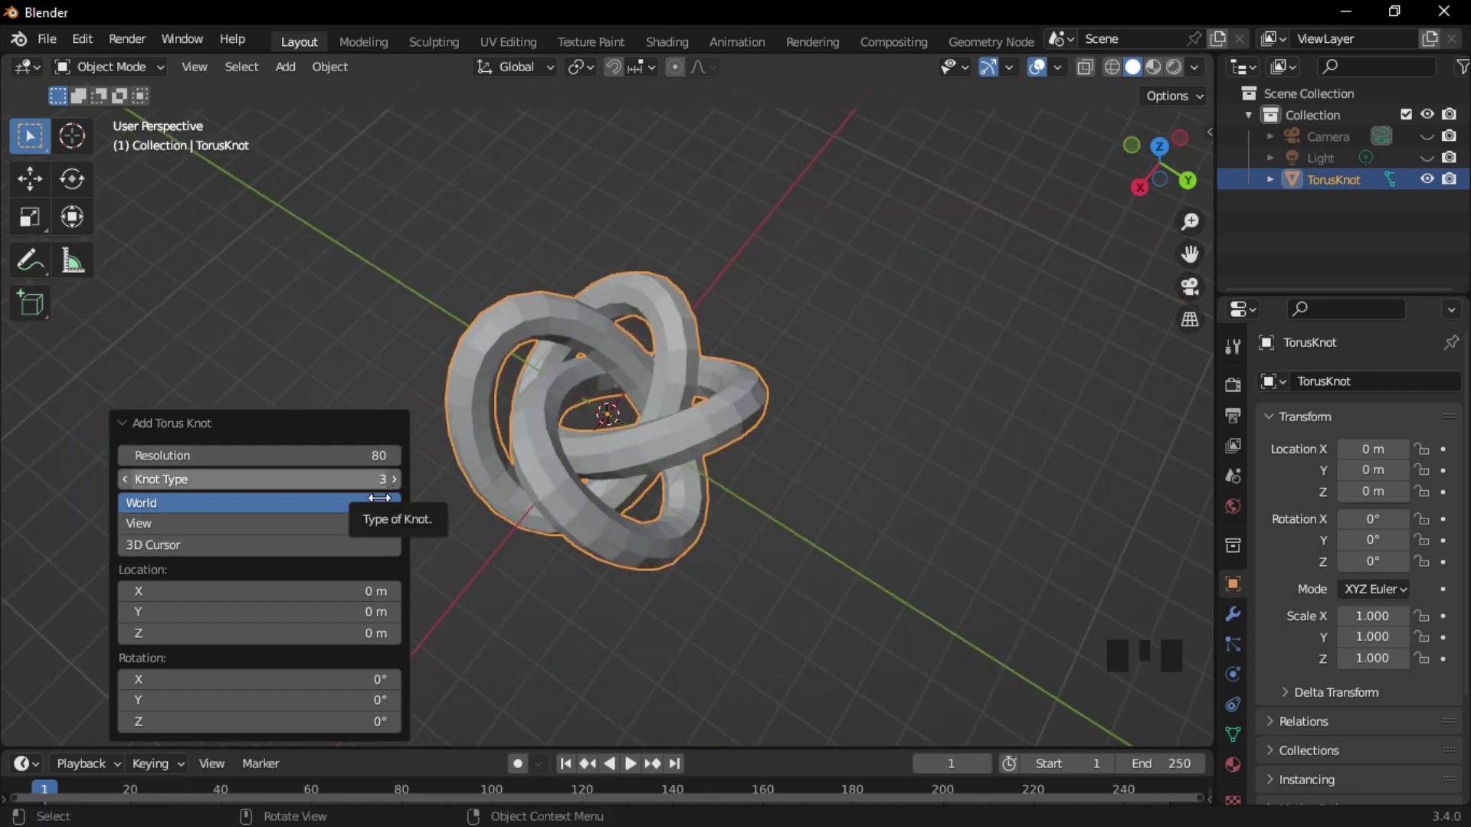
- Return Knot Type to 1 and deselect the knot to accept its settings
left_click(124, 478)
left_click(124, 478)
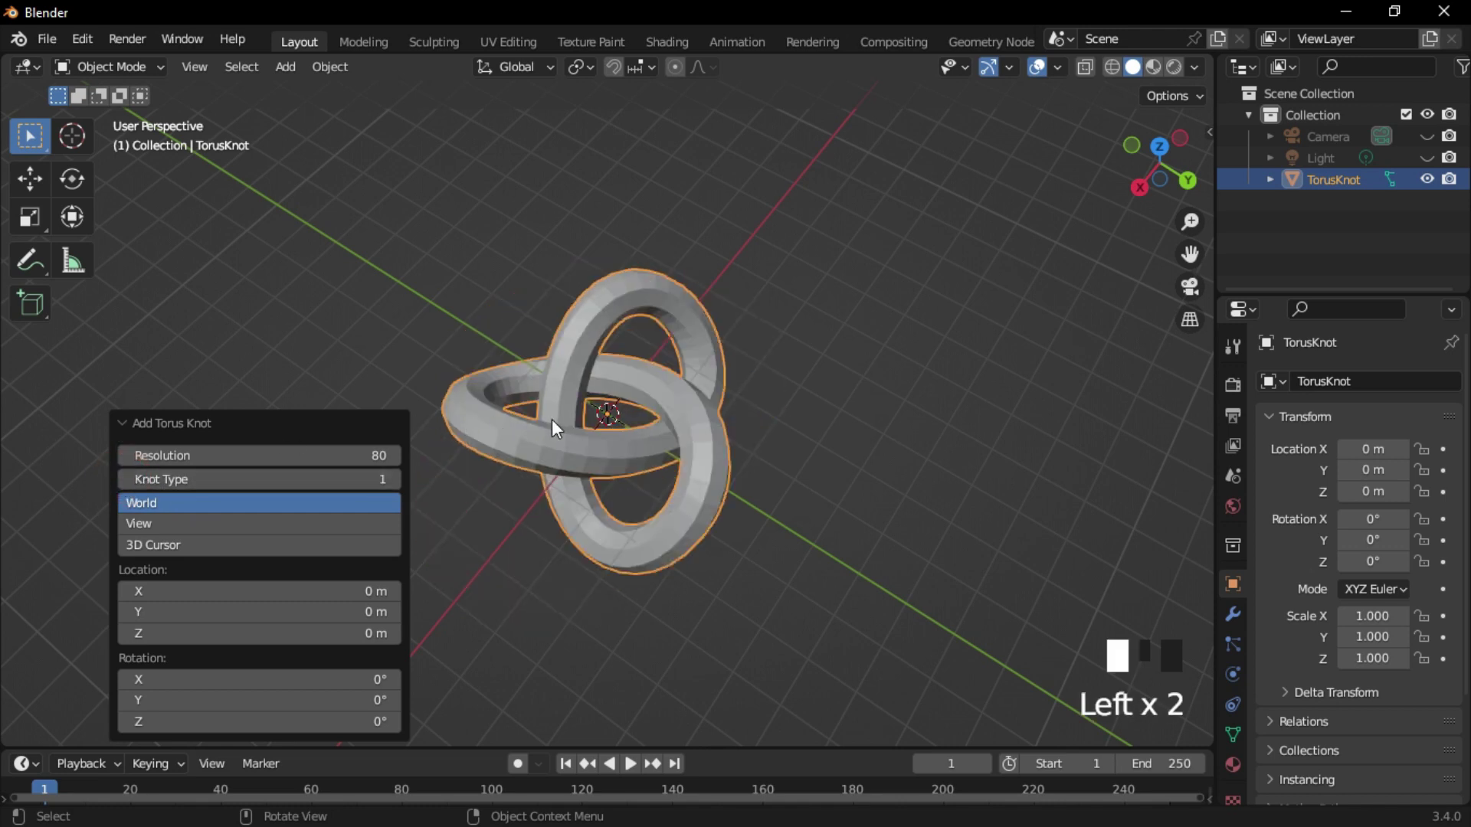
middle_click(685, 411)
scroll(685, 411, "up", 1)
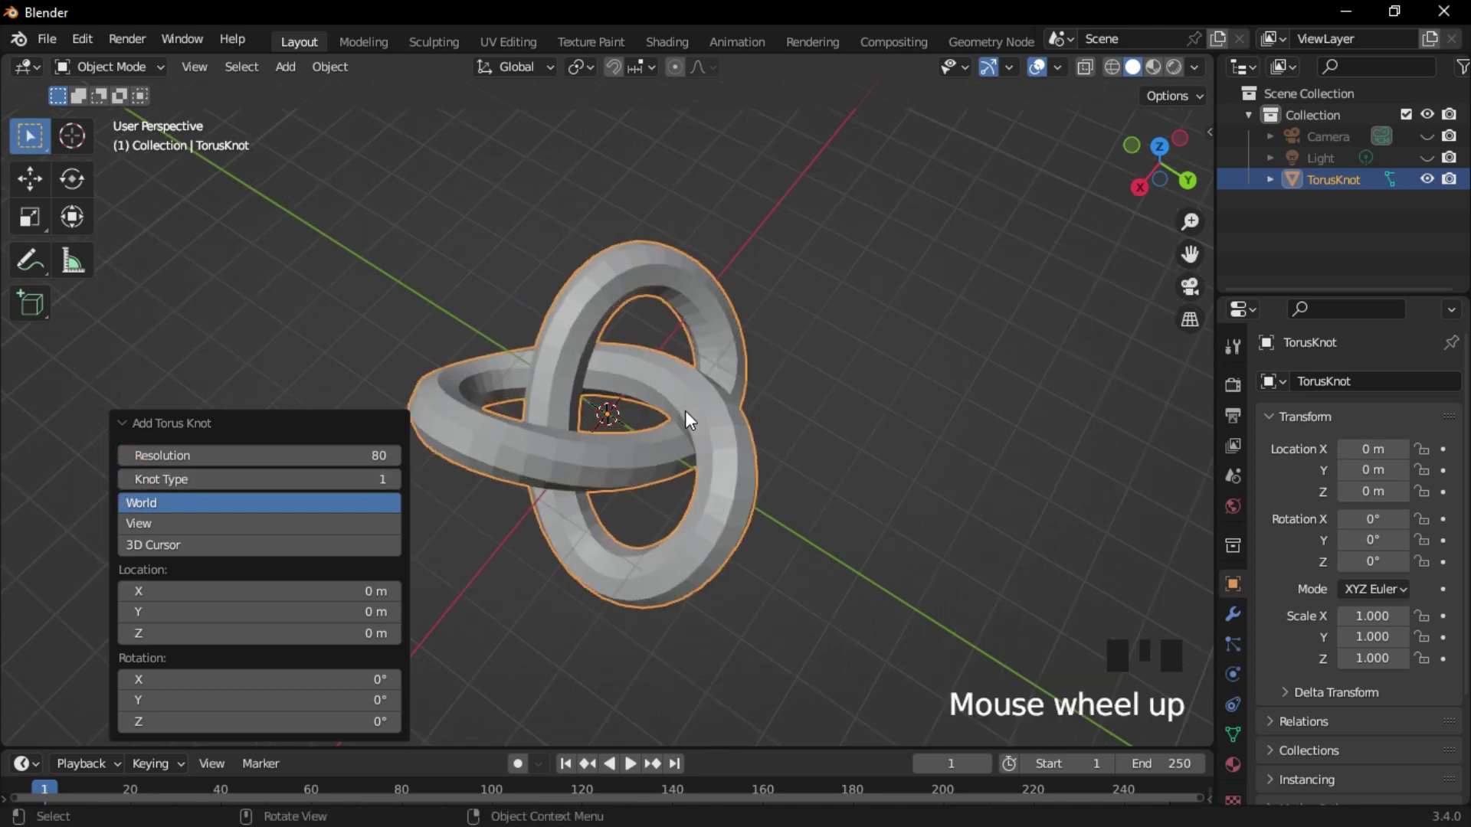
middle_click_drag(703, 403, 678, 378)
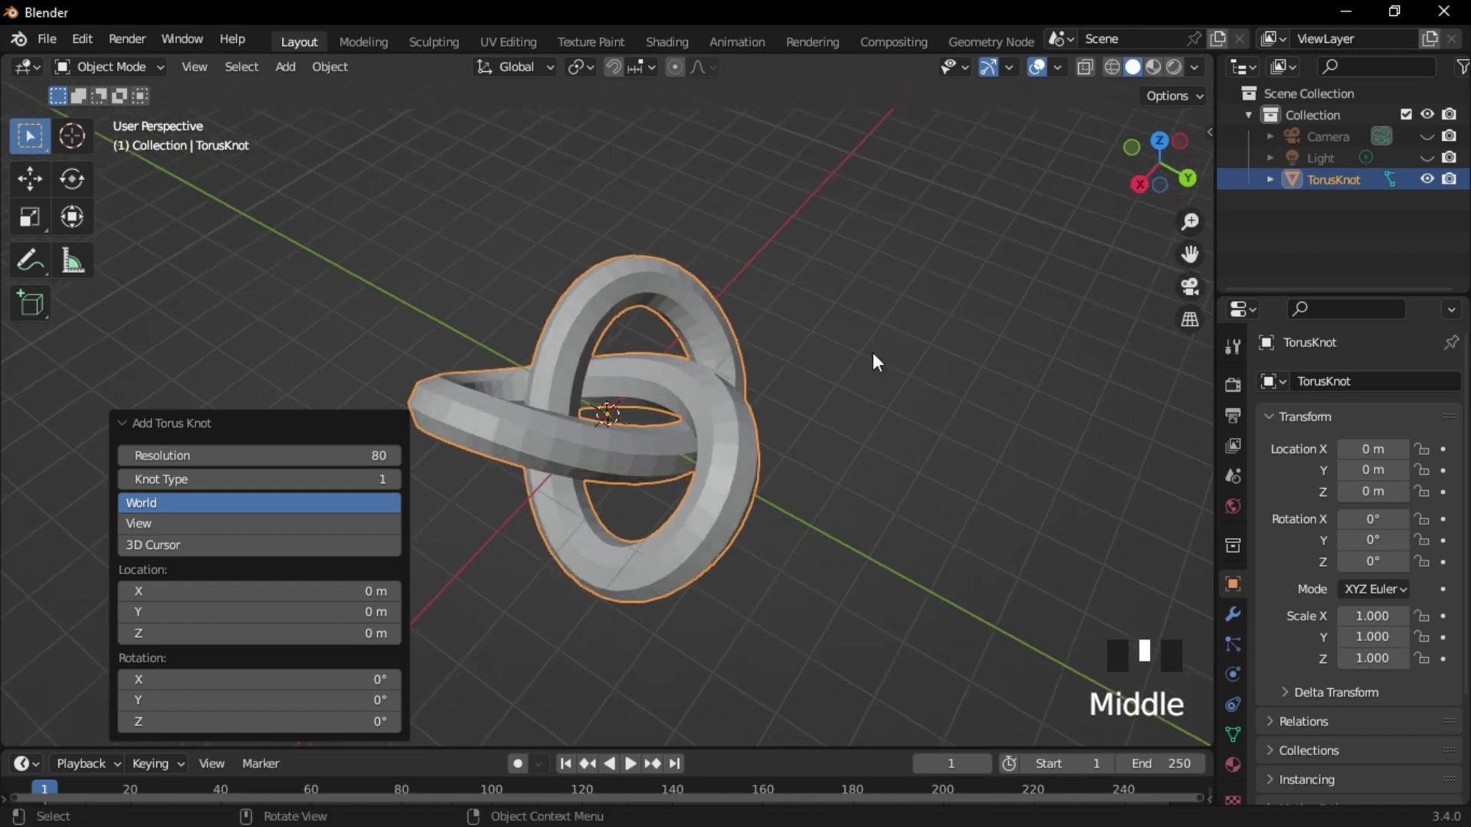
left_click(834, 375)
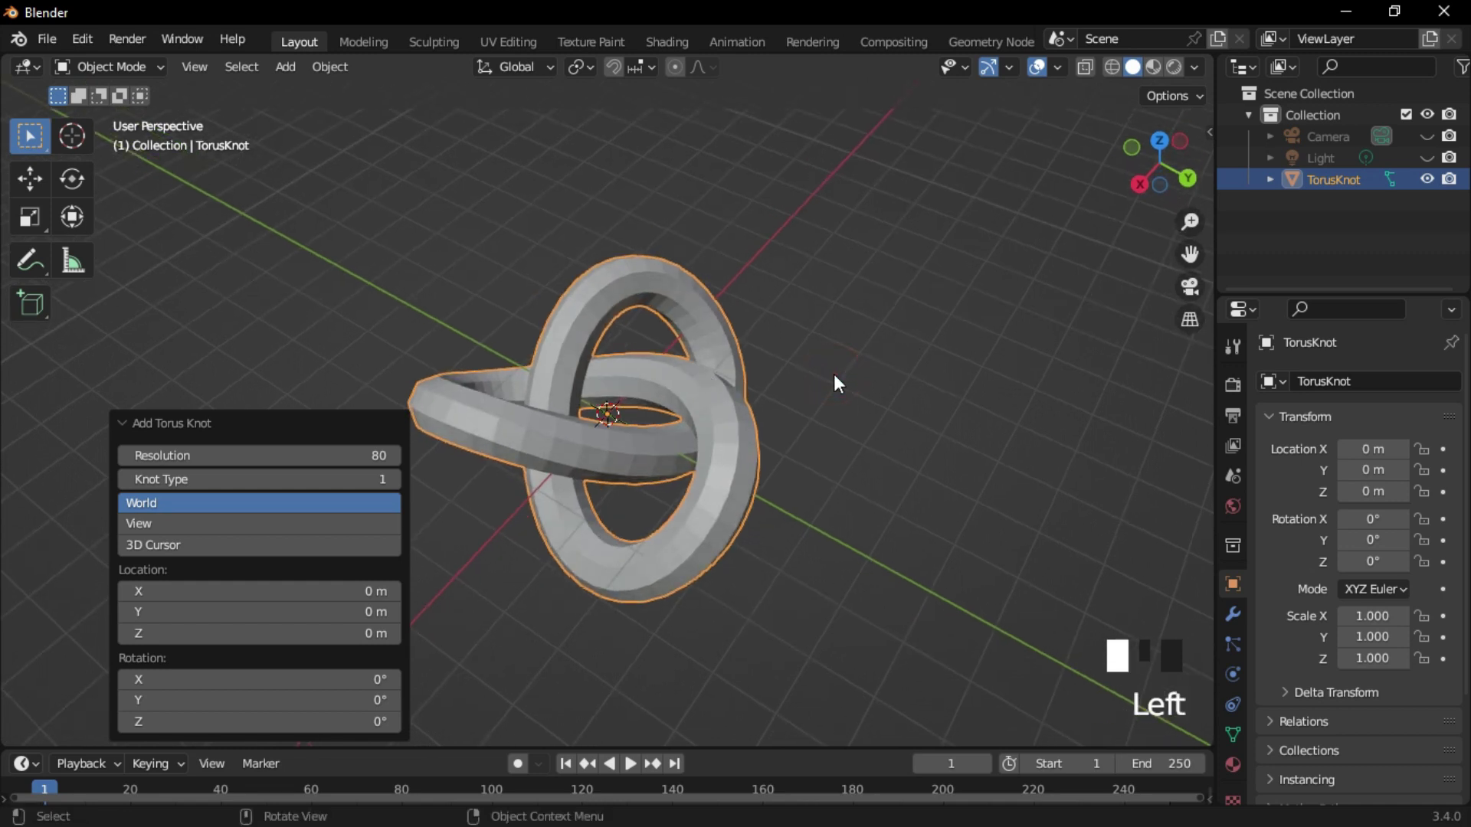
left_click(834, 374)
- Orbit around the scene and click the torus knot to reselect it
left_click(823, 379)
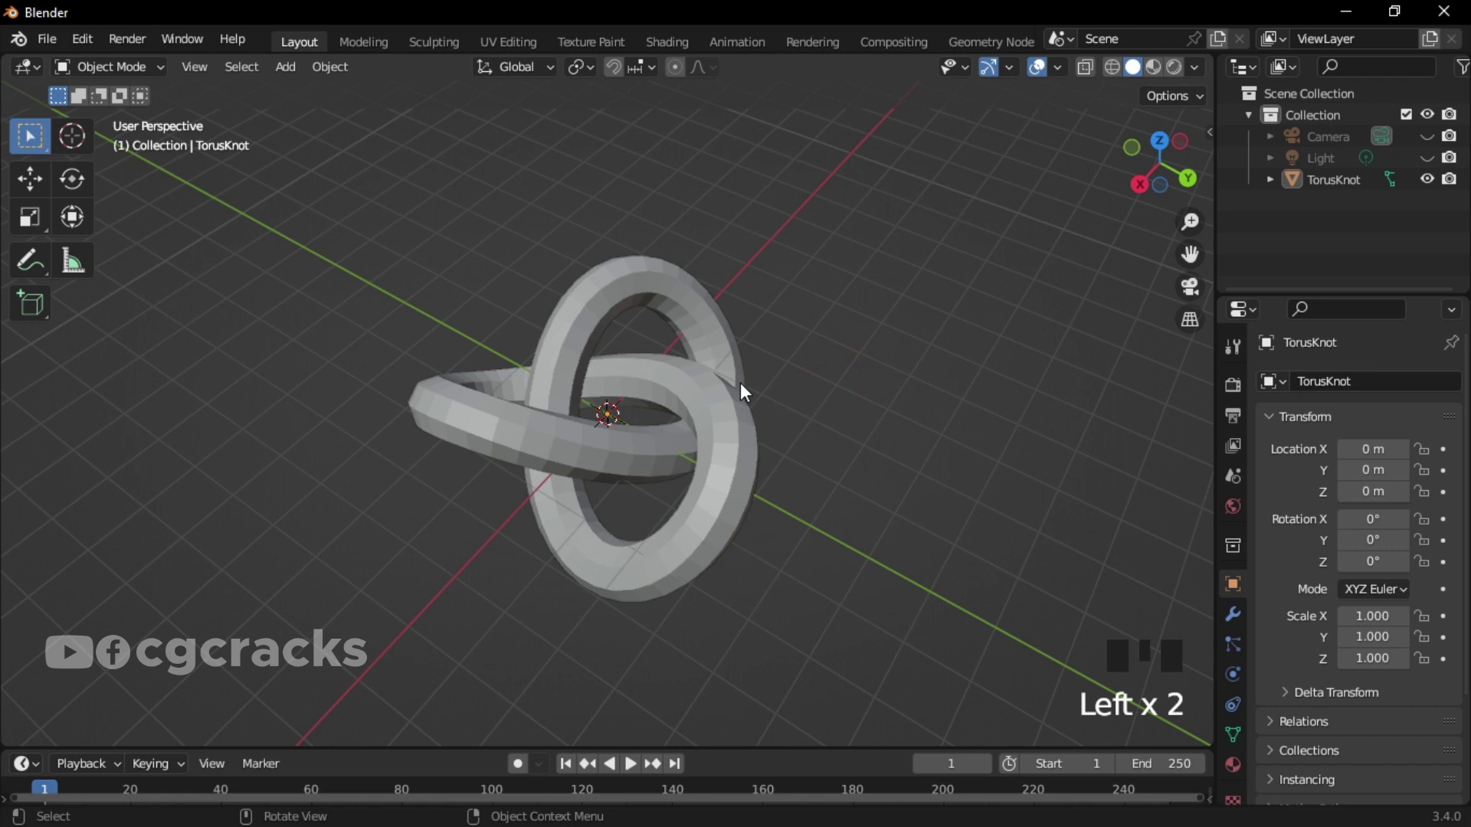
middle_click_drag(722, 374, 820, 381)
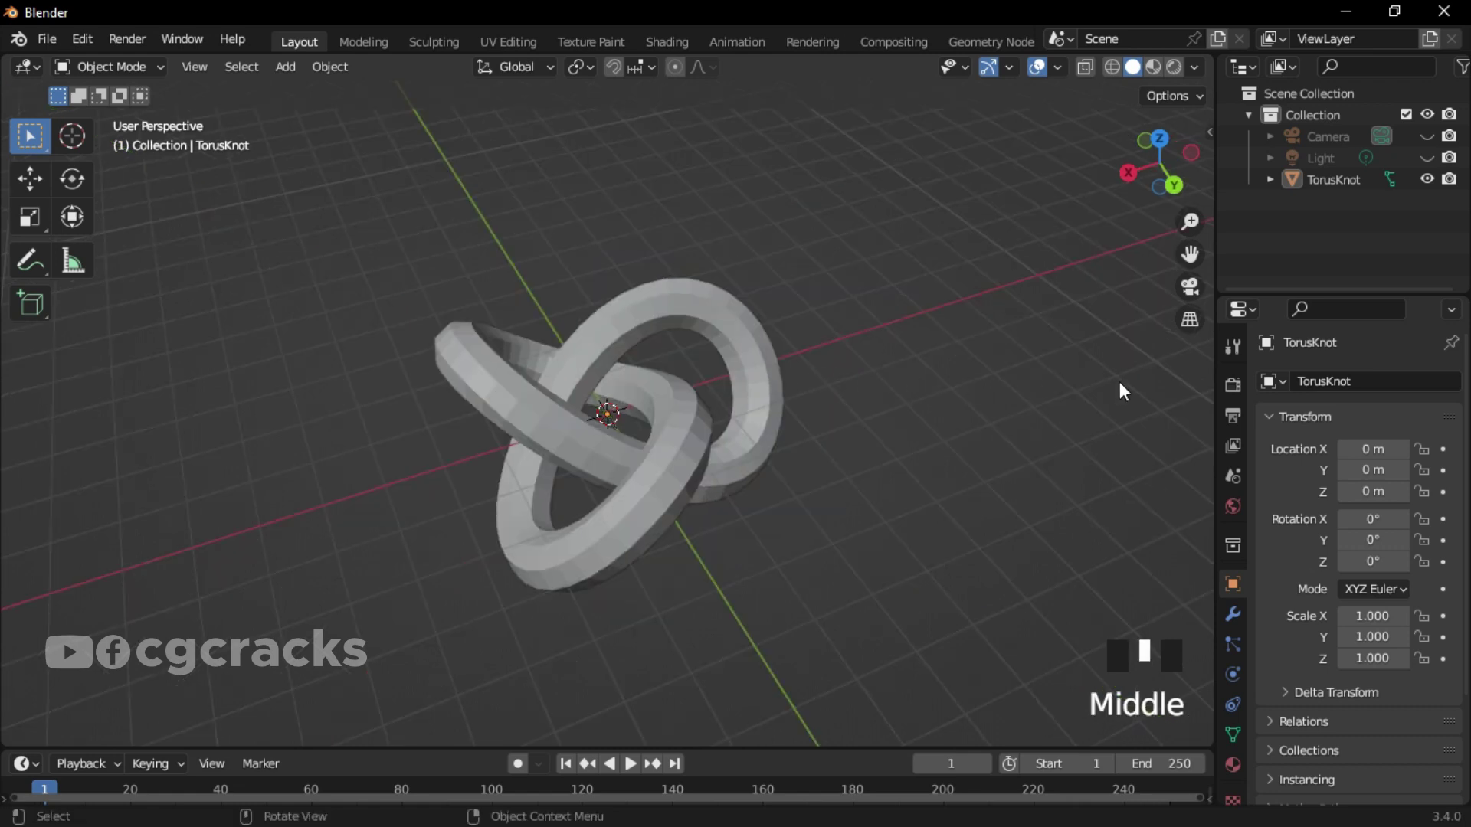
left_click(723, 322)
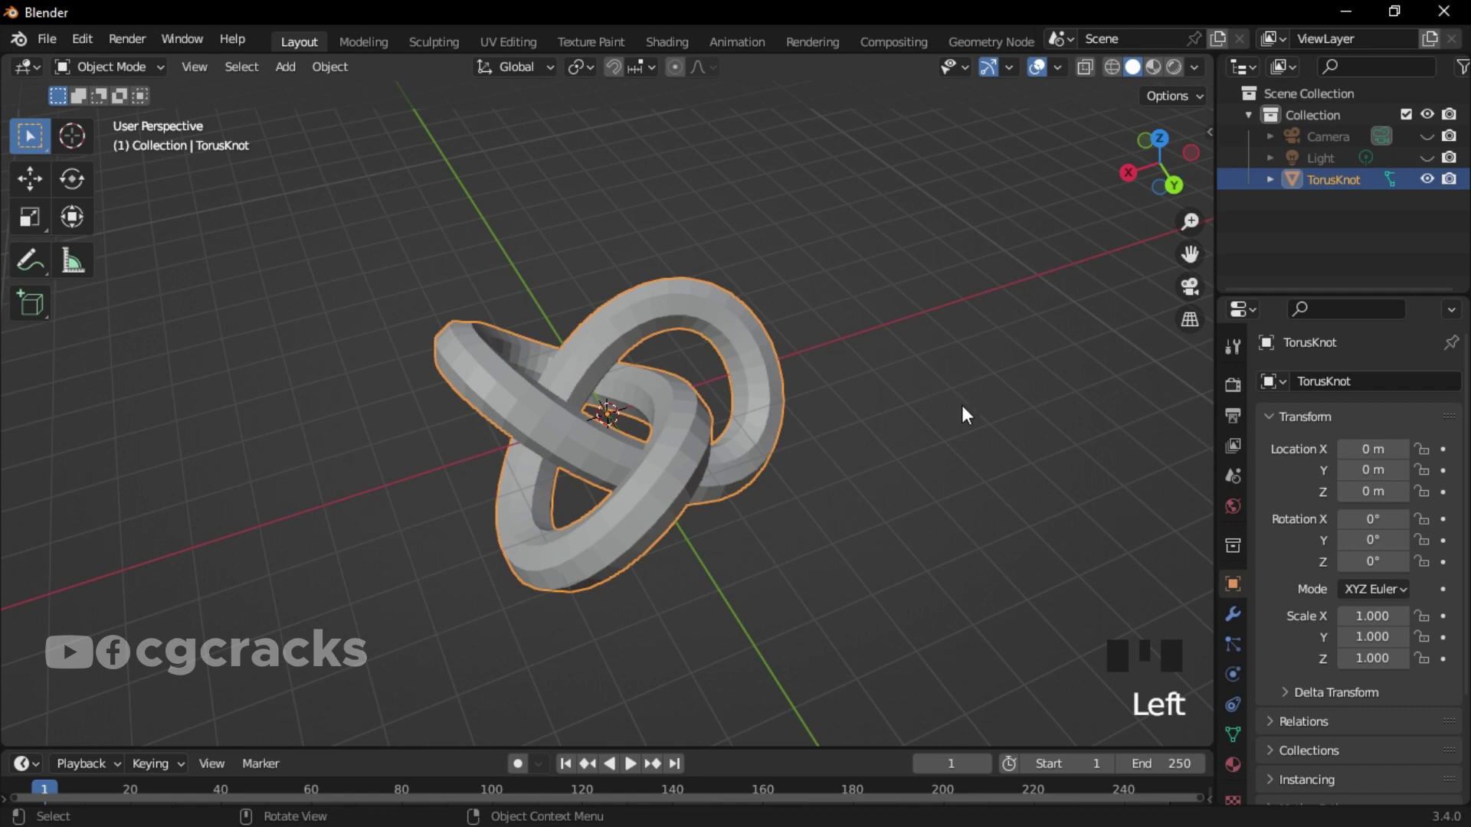
- Add a Subdivision Surface modifier to the knot and raise Levels Viewport to 2
left_click(1234, 616)
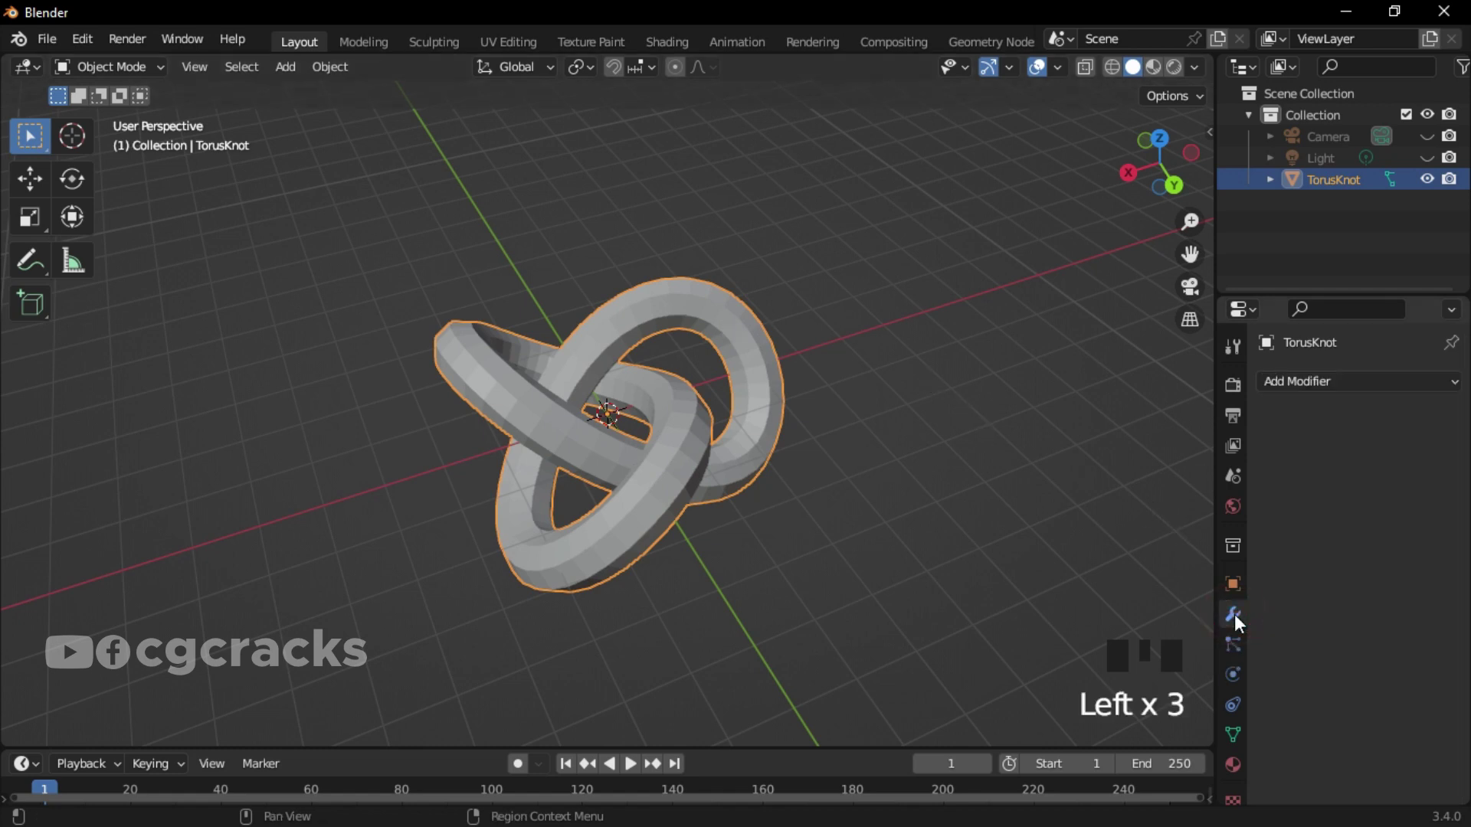
left_click(1328, 387)
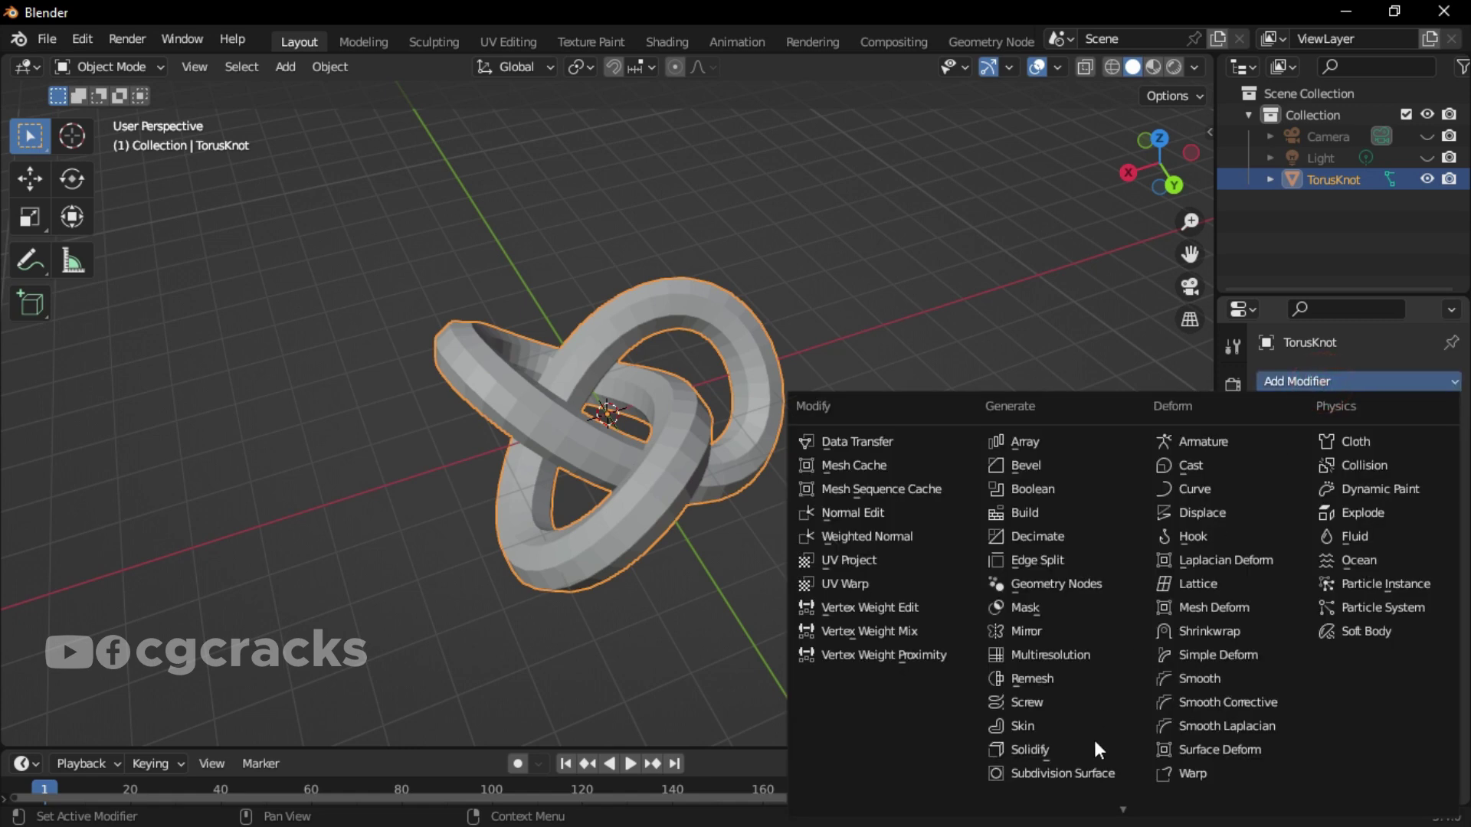
left_click(1072, 774)
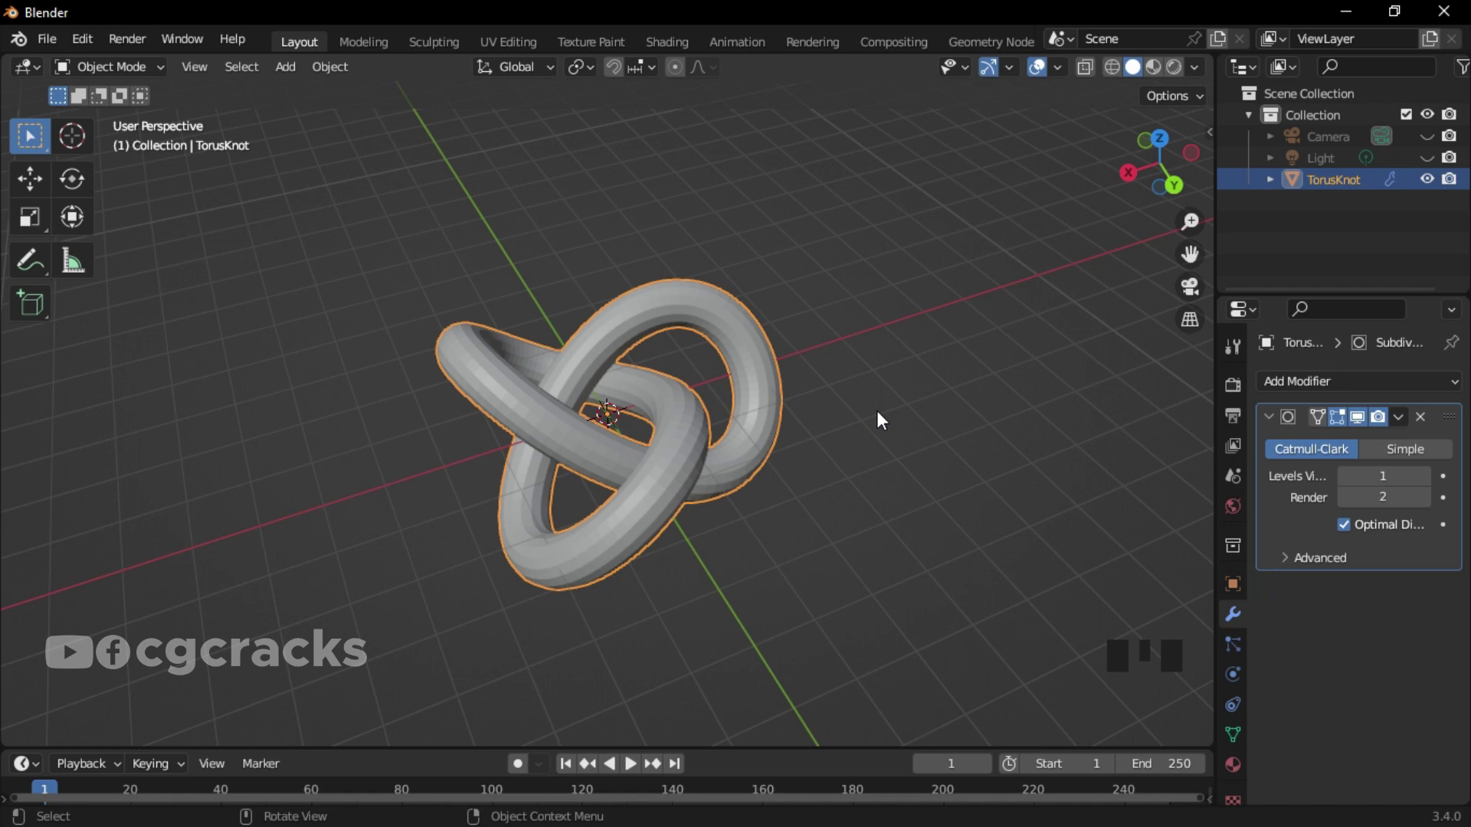
scroll(860, 420, "up", 2)
middle_click_drag(809, 514, 739, 464)
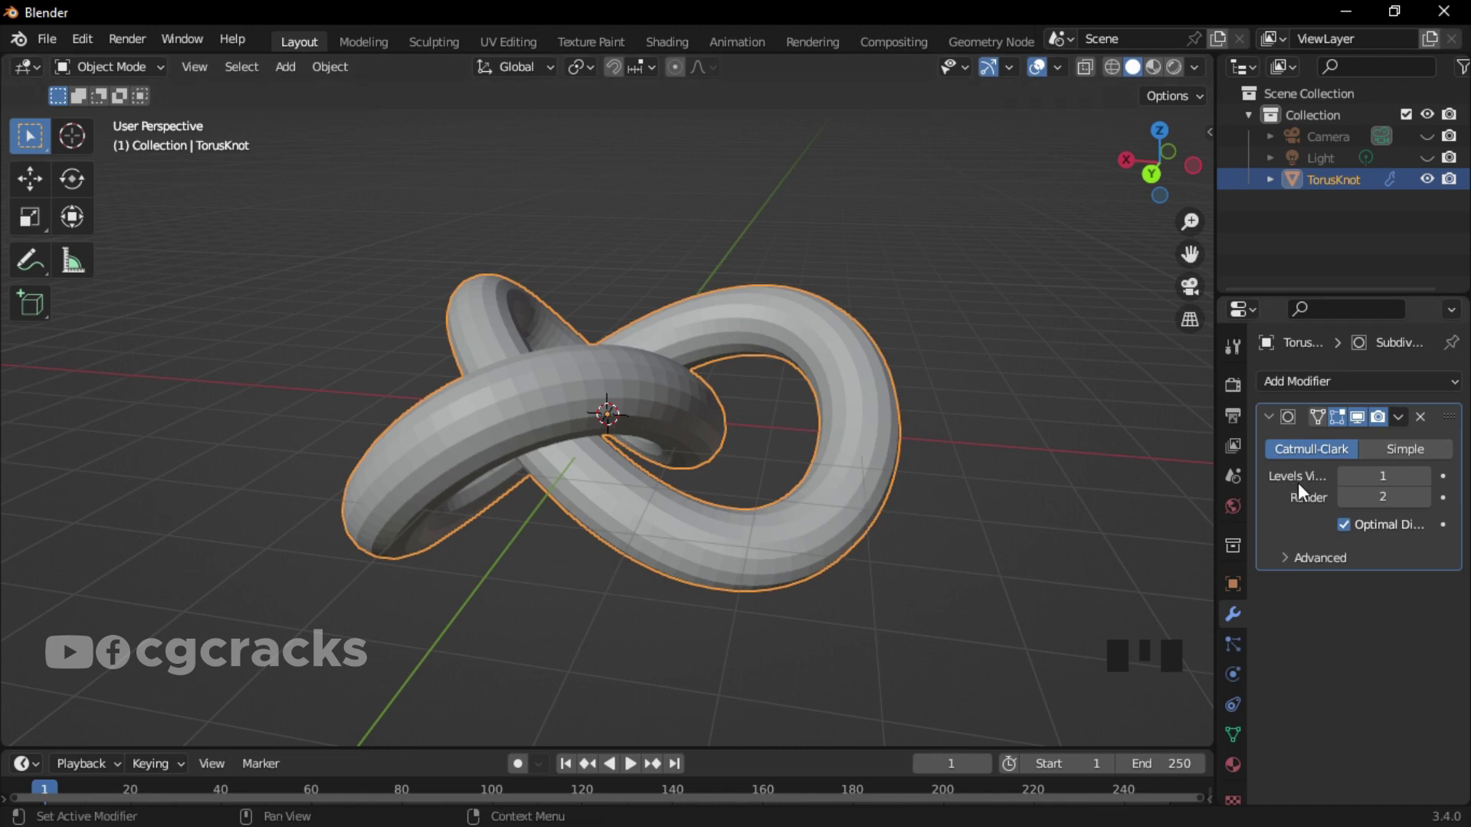
left_click(1423, 478)
middle_click_drag(907, 388, 1016, 337)
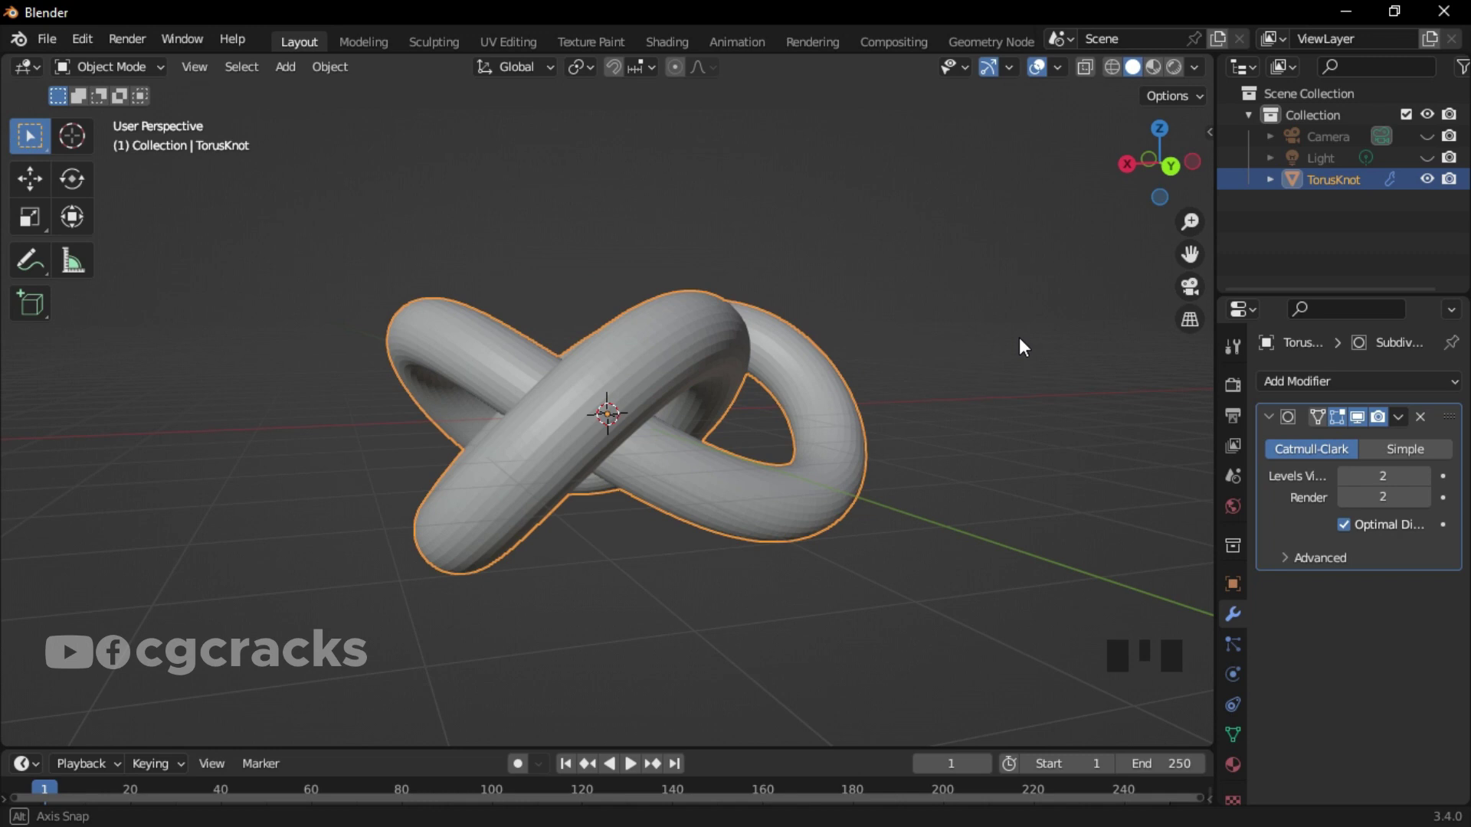
middle_click_drag(900, 472, 839, 490)
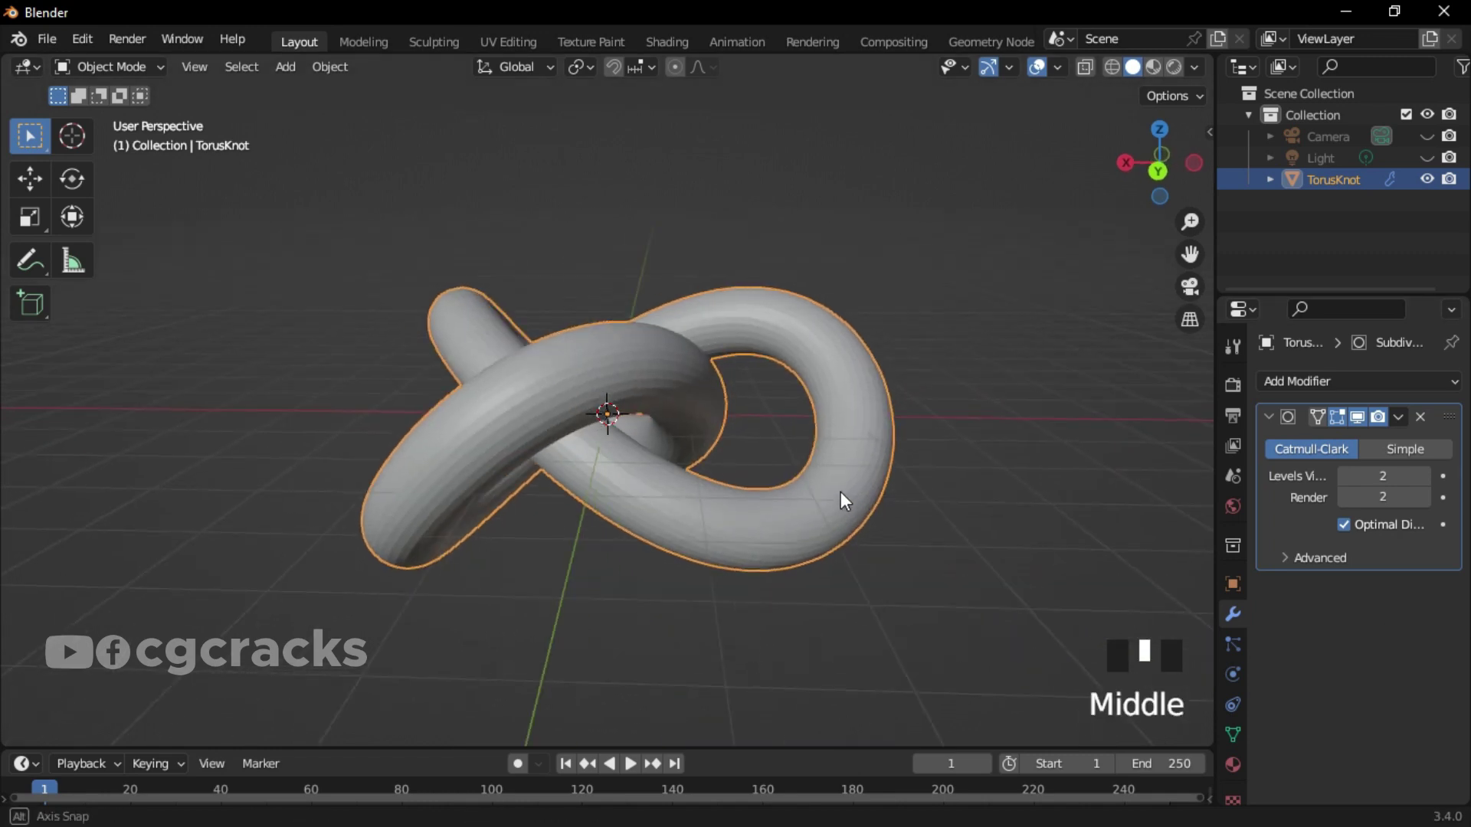
- Apply Shade Smooth to the knot with Auto Smooth enabled at 30°
right_click(616, 369)
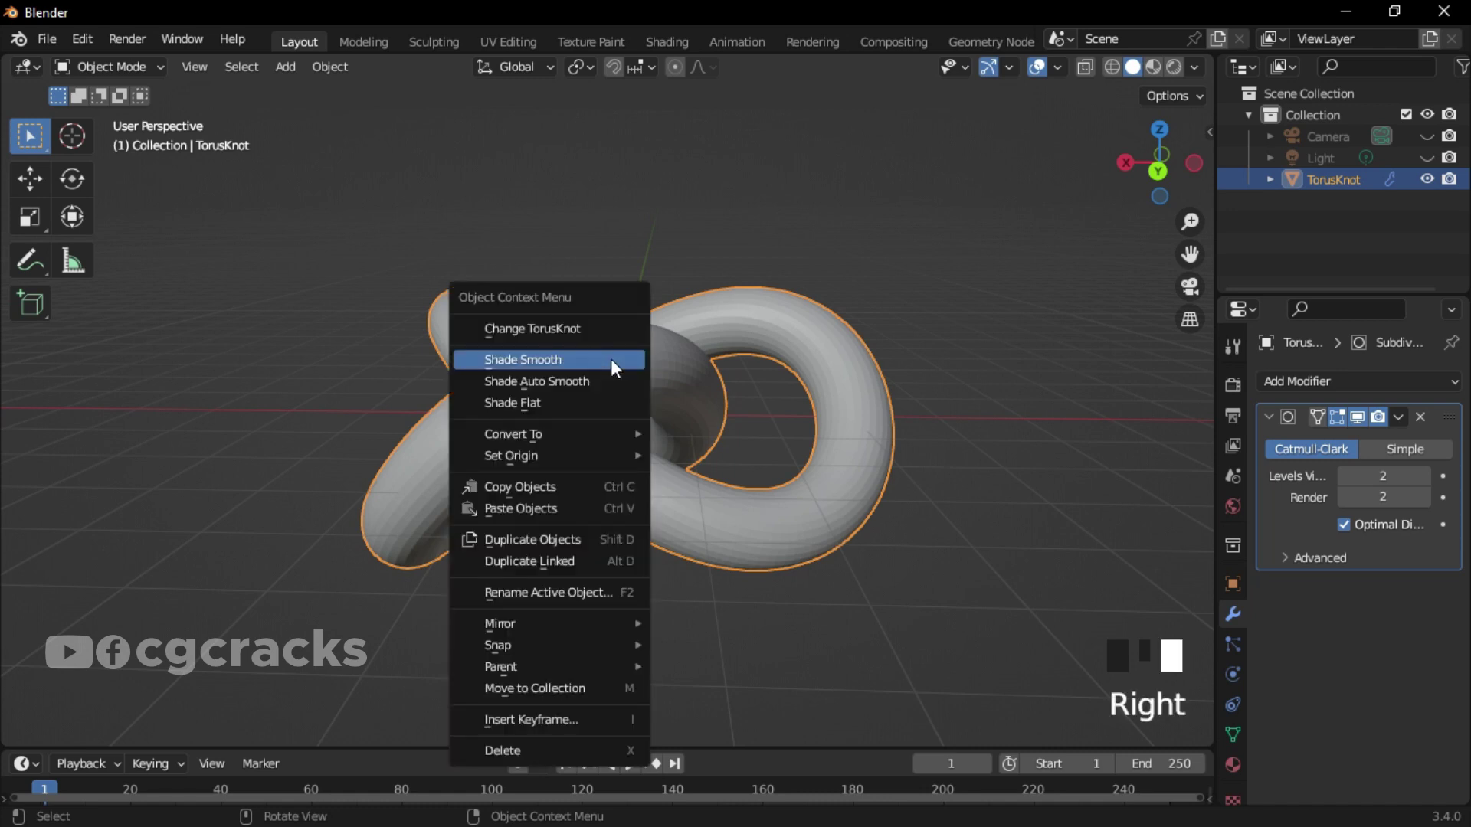
left_click(612, 363)
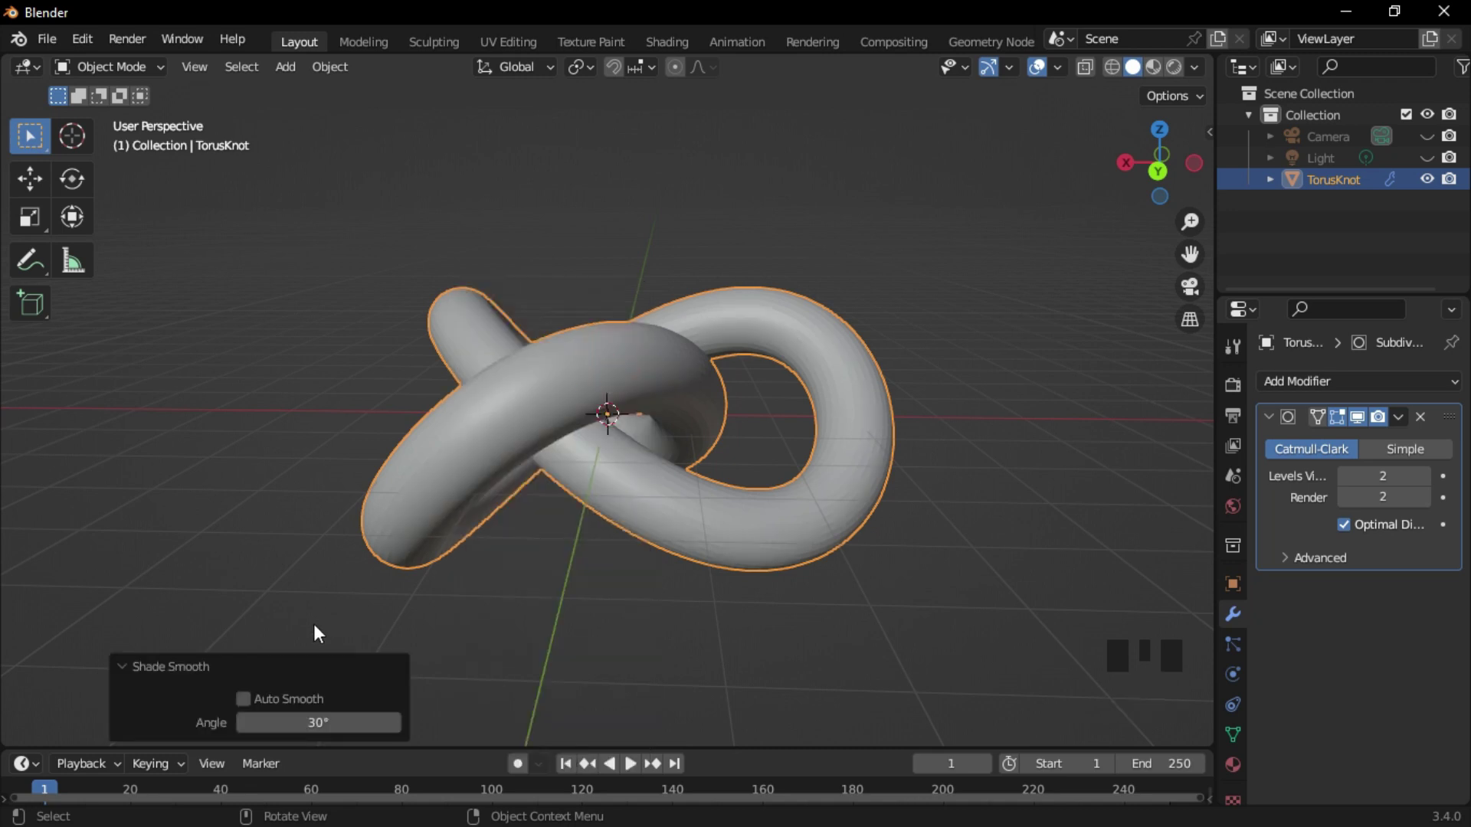
left_click(242, 698)
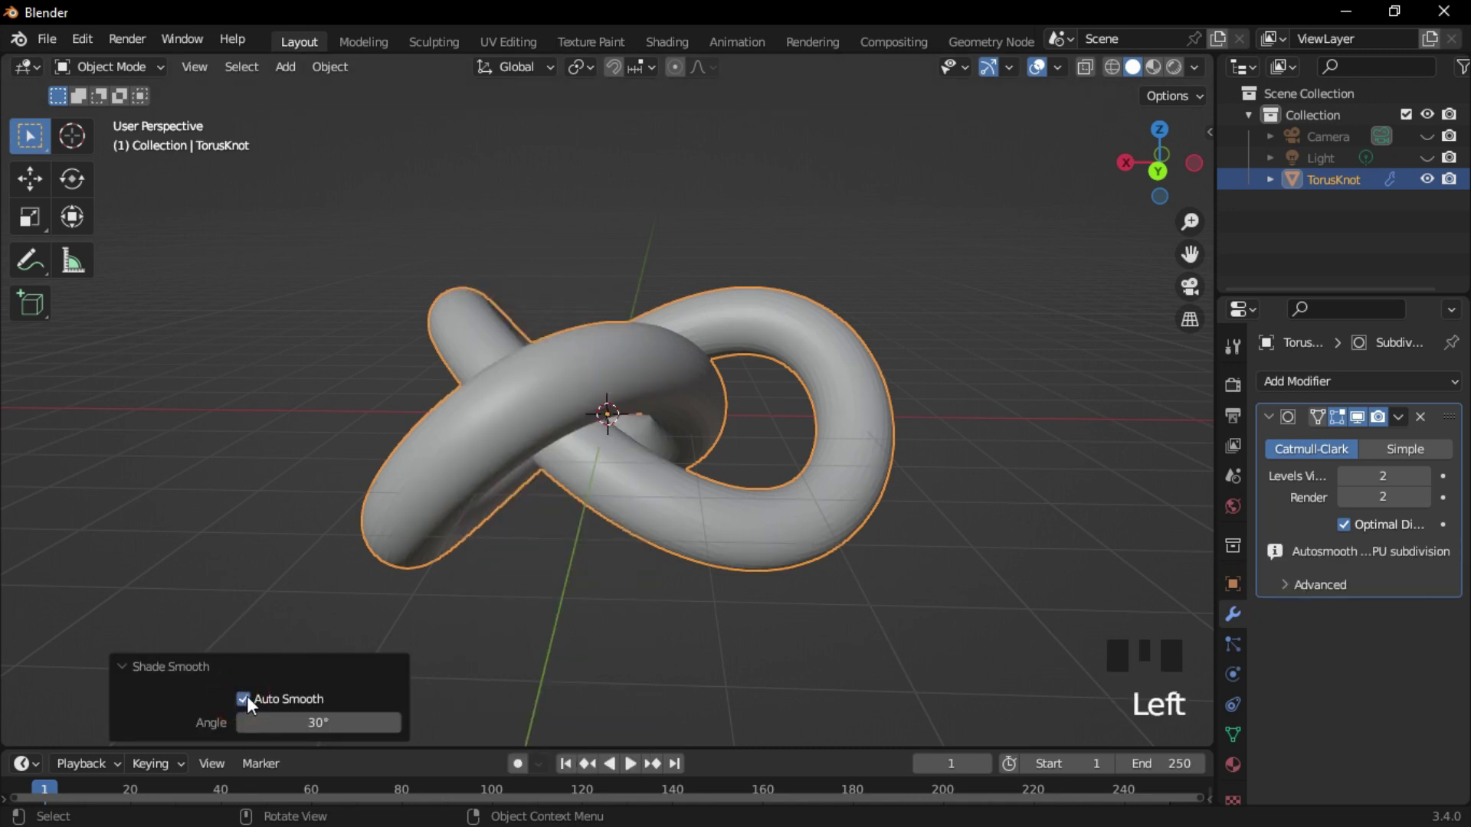
middle_click_drag(972, 391, 664, 324)
scroll(673, 480, "up", 3)
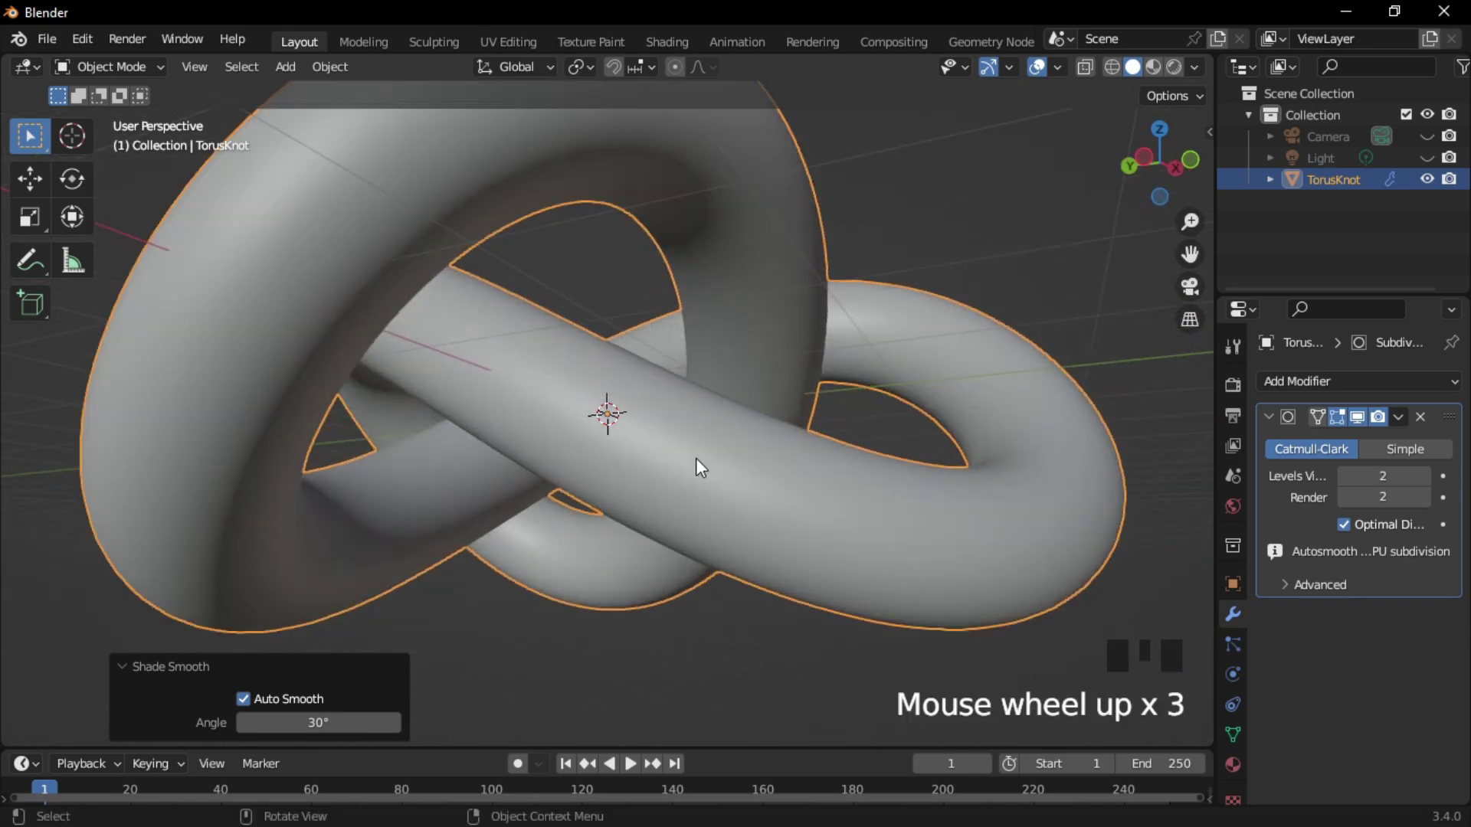
middle_click_drag(696, 458, 637, 462)
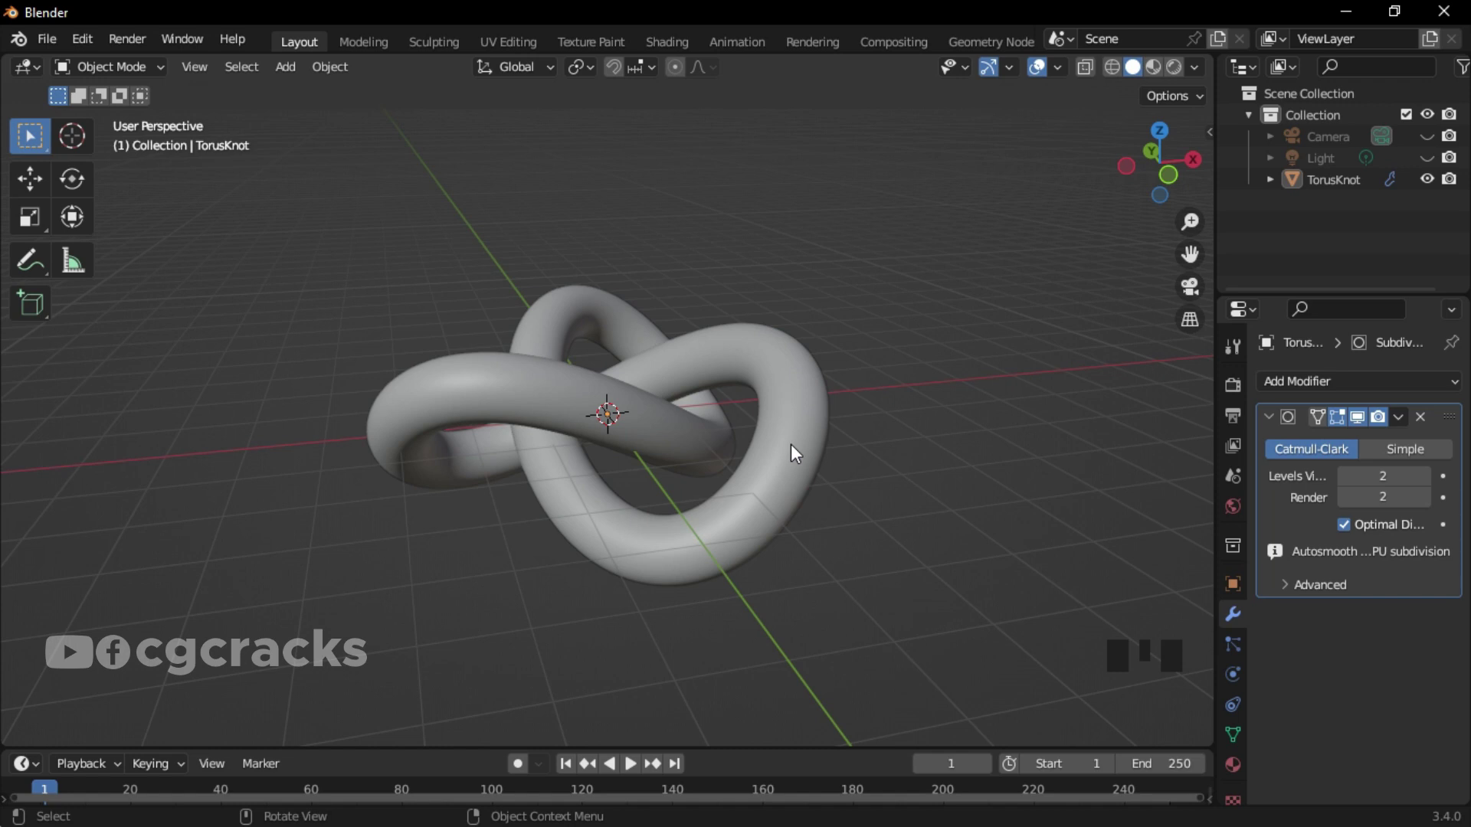
- Add a particle system to the knot in Particle Properties and set its type to Hair
triple_click(790, 444)
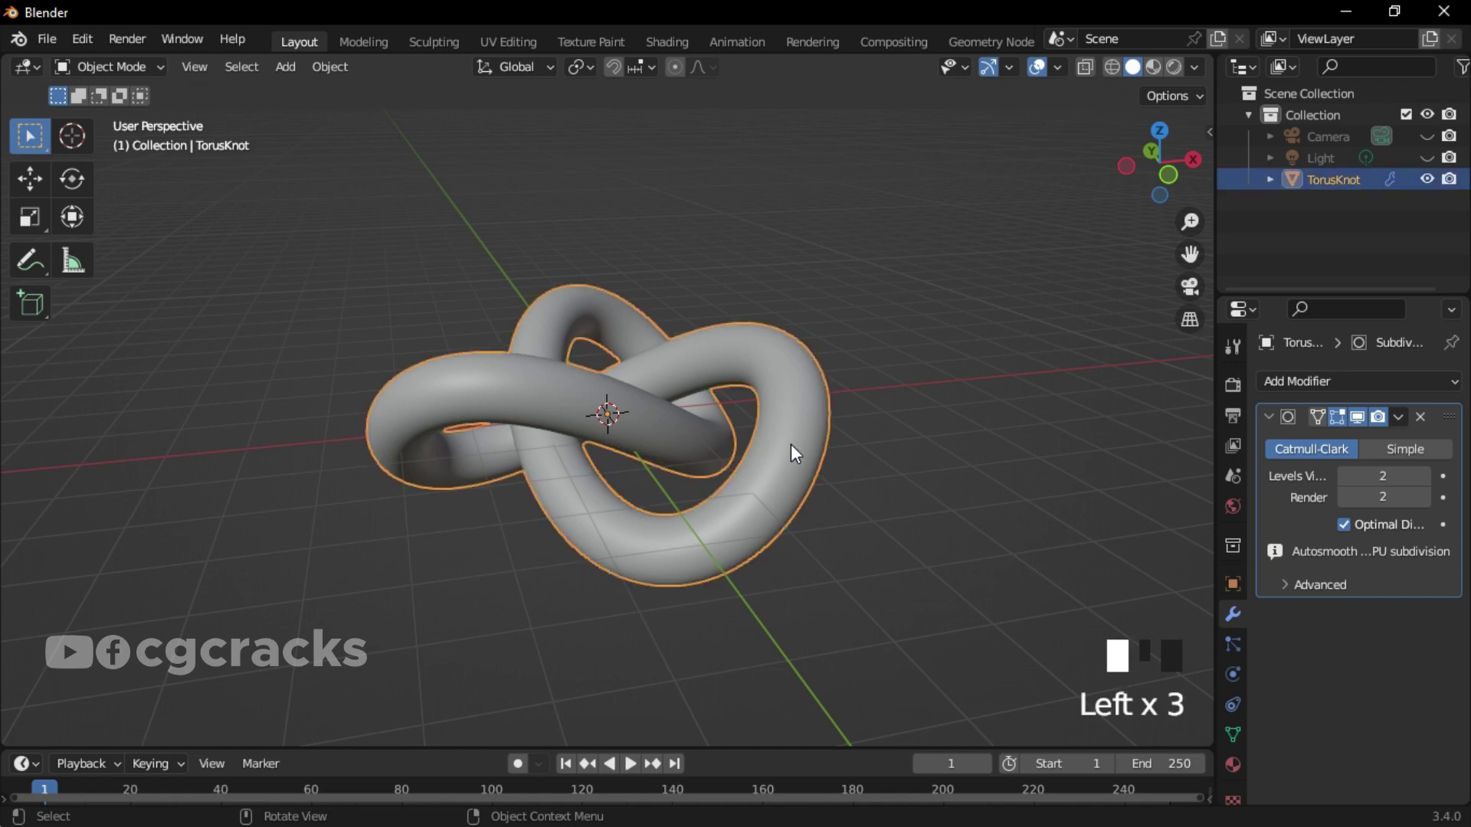
left_click(1233, 650)
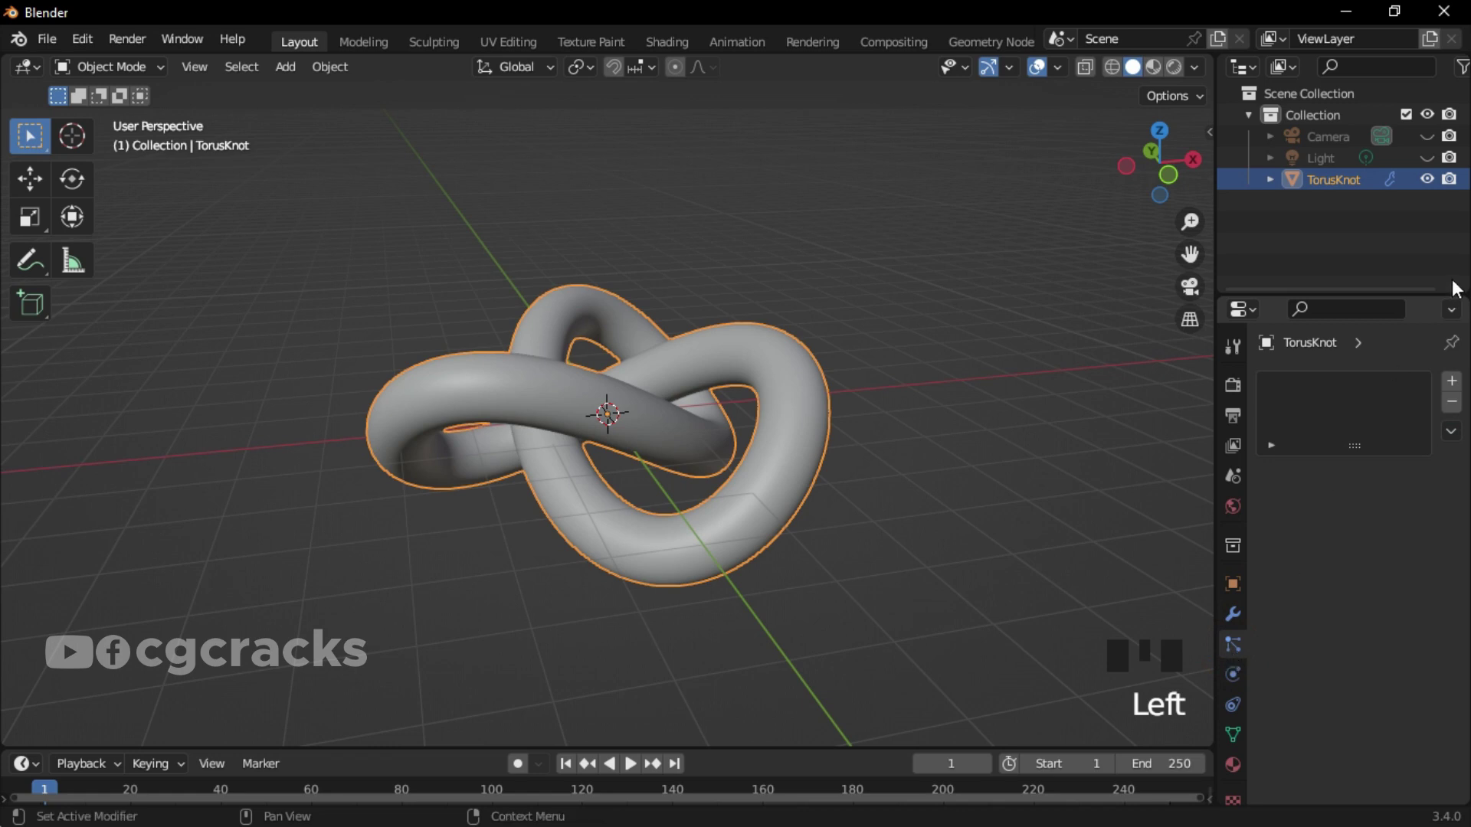
left_click(1450, 387)
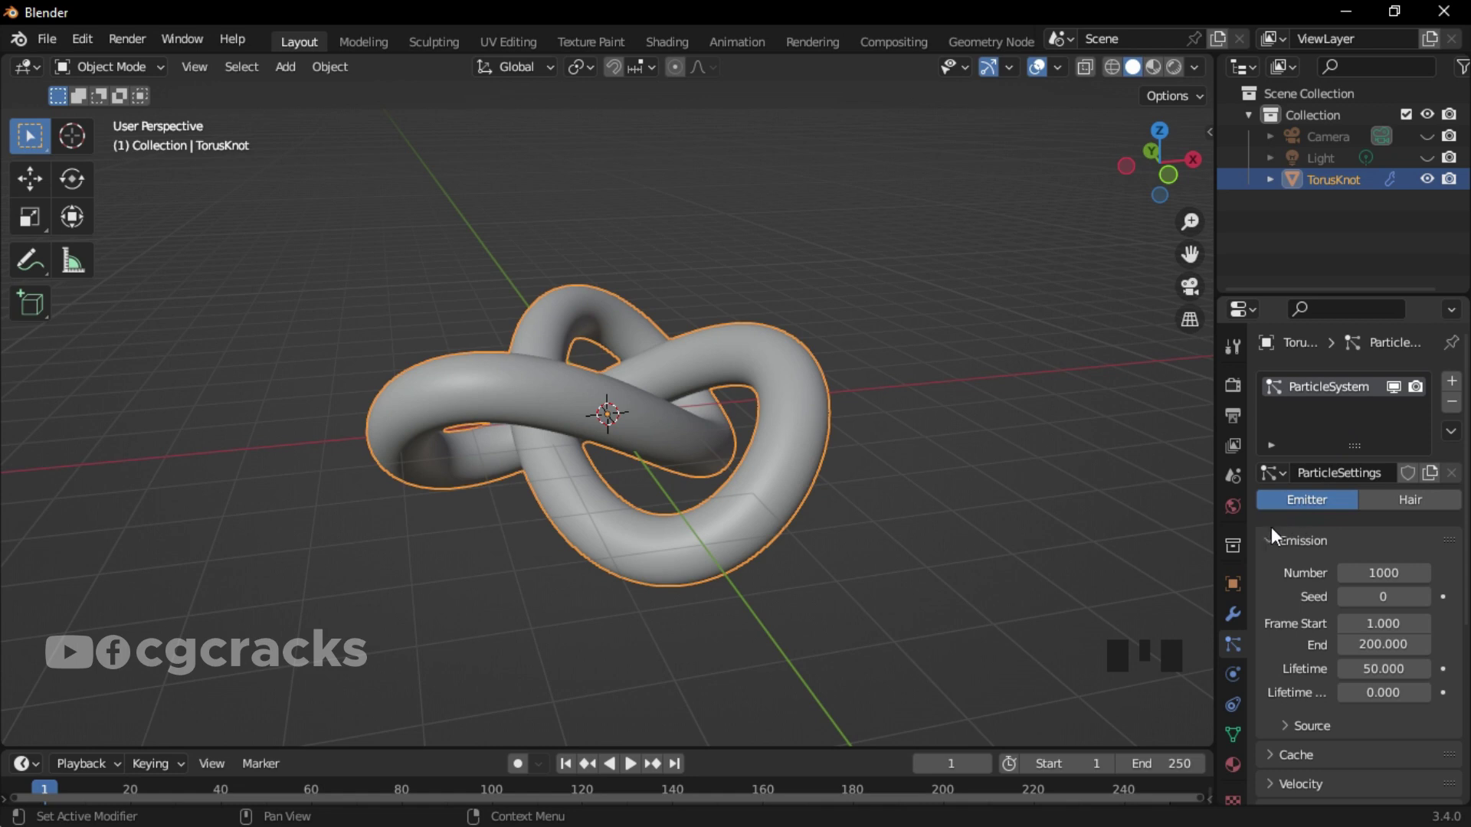
left_click(1410, 502)
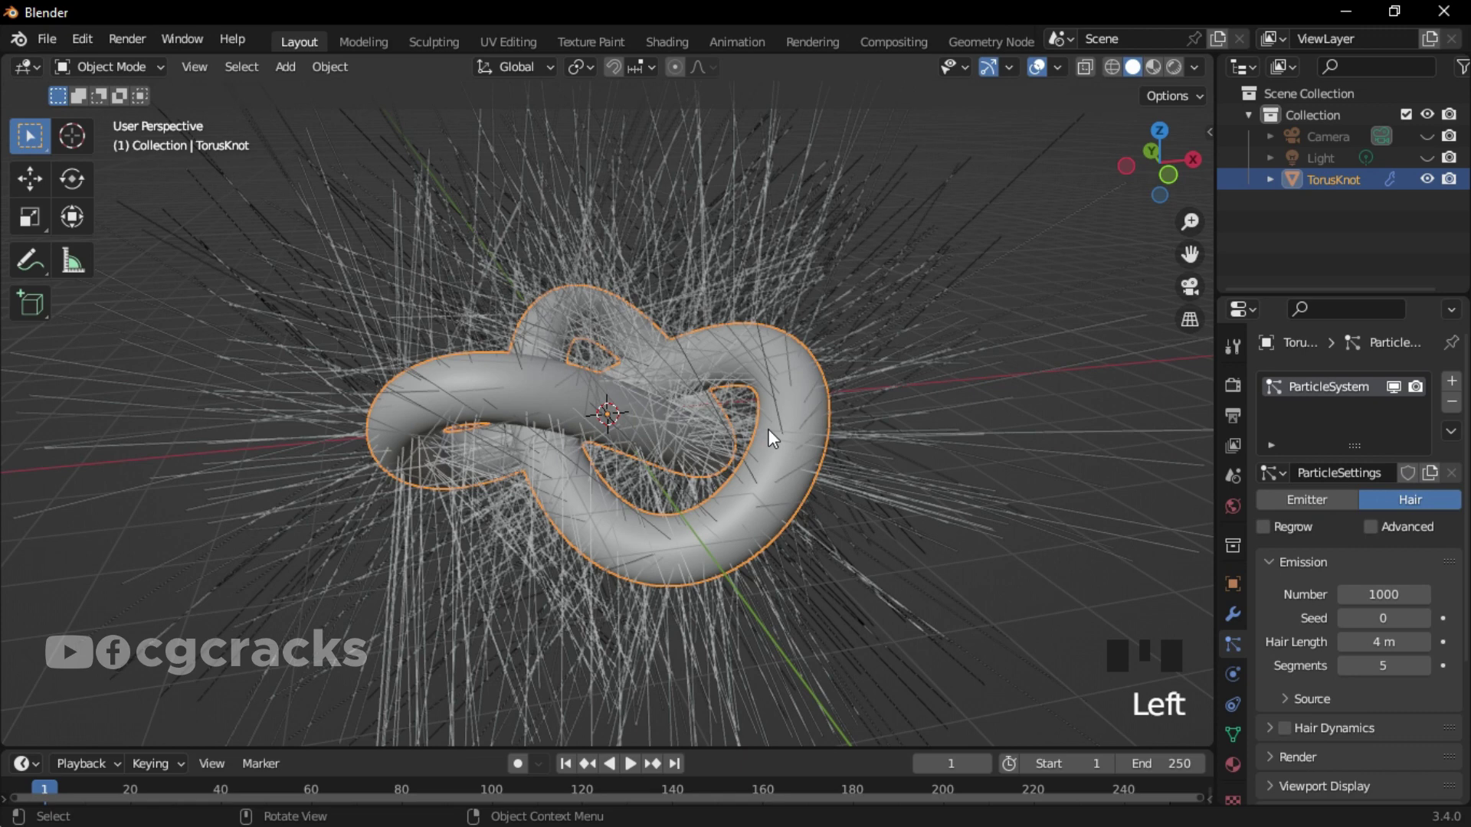
scroll(770, 429, "down", 2)
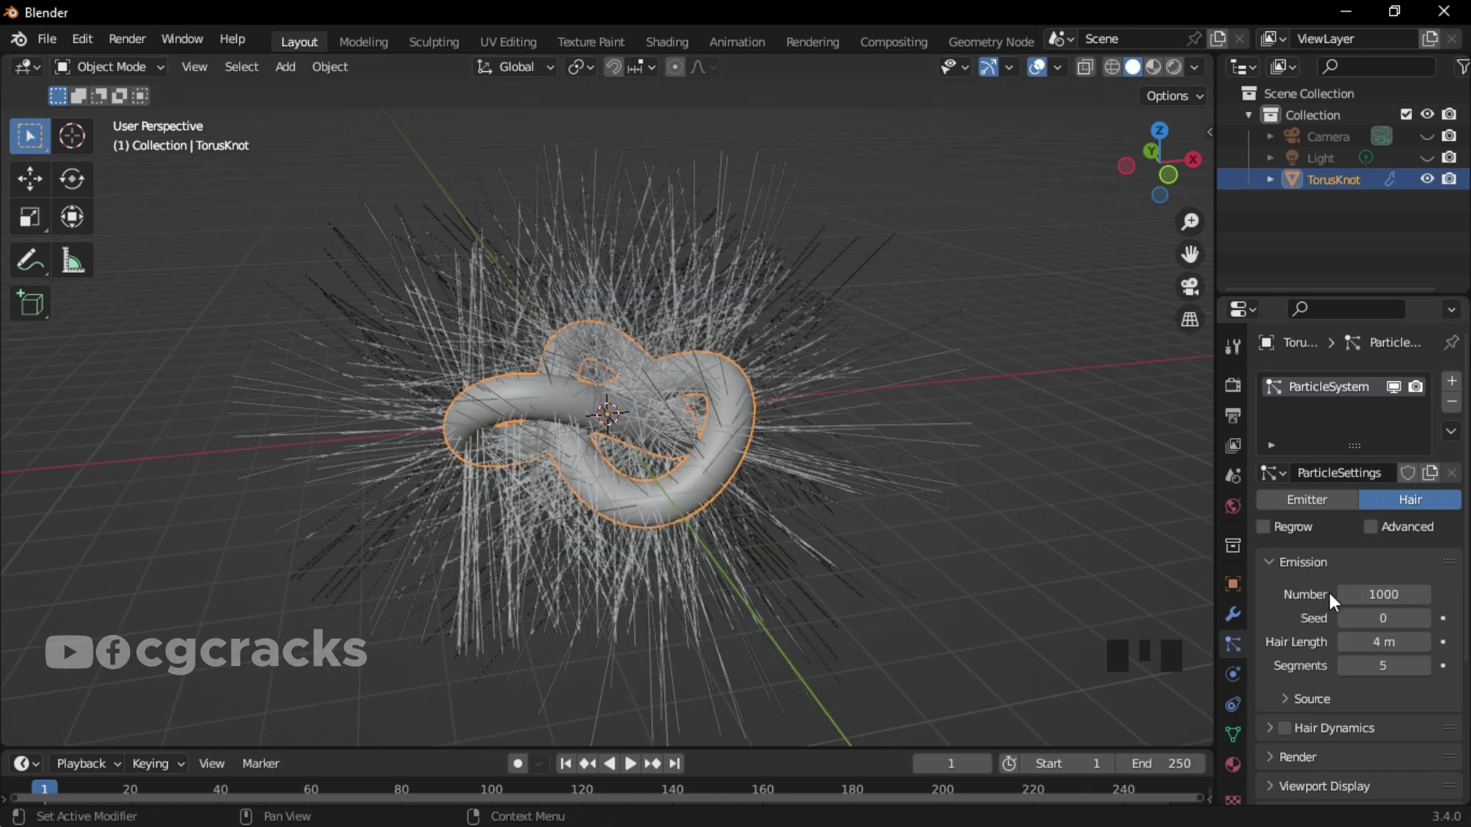
- Set the hair particle count to 20000
left_click(1388, 596)
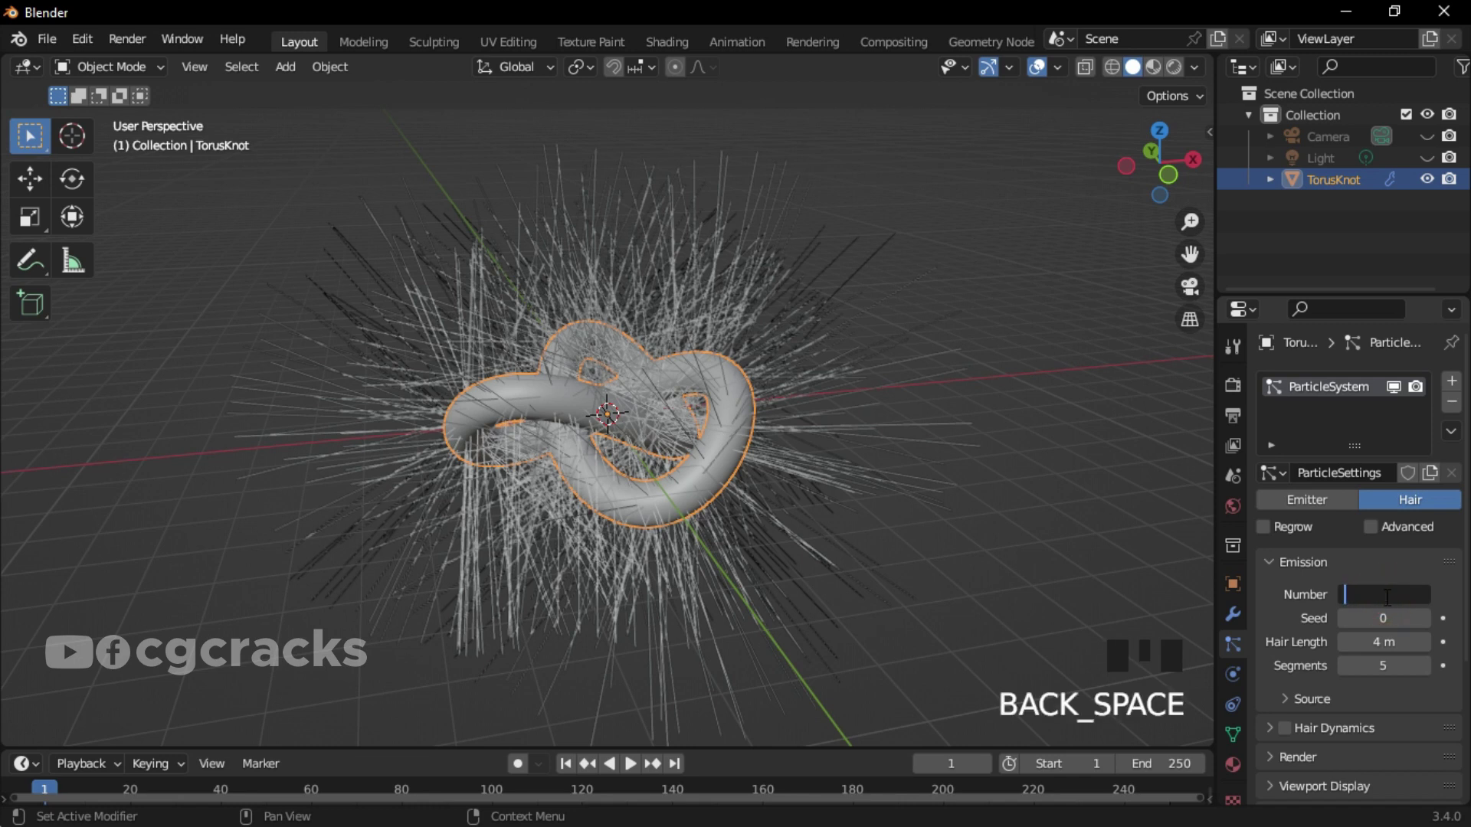
type("20000")
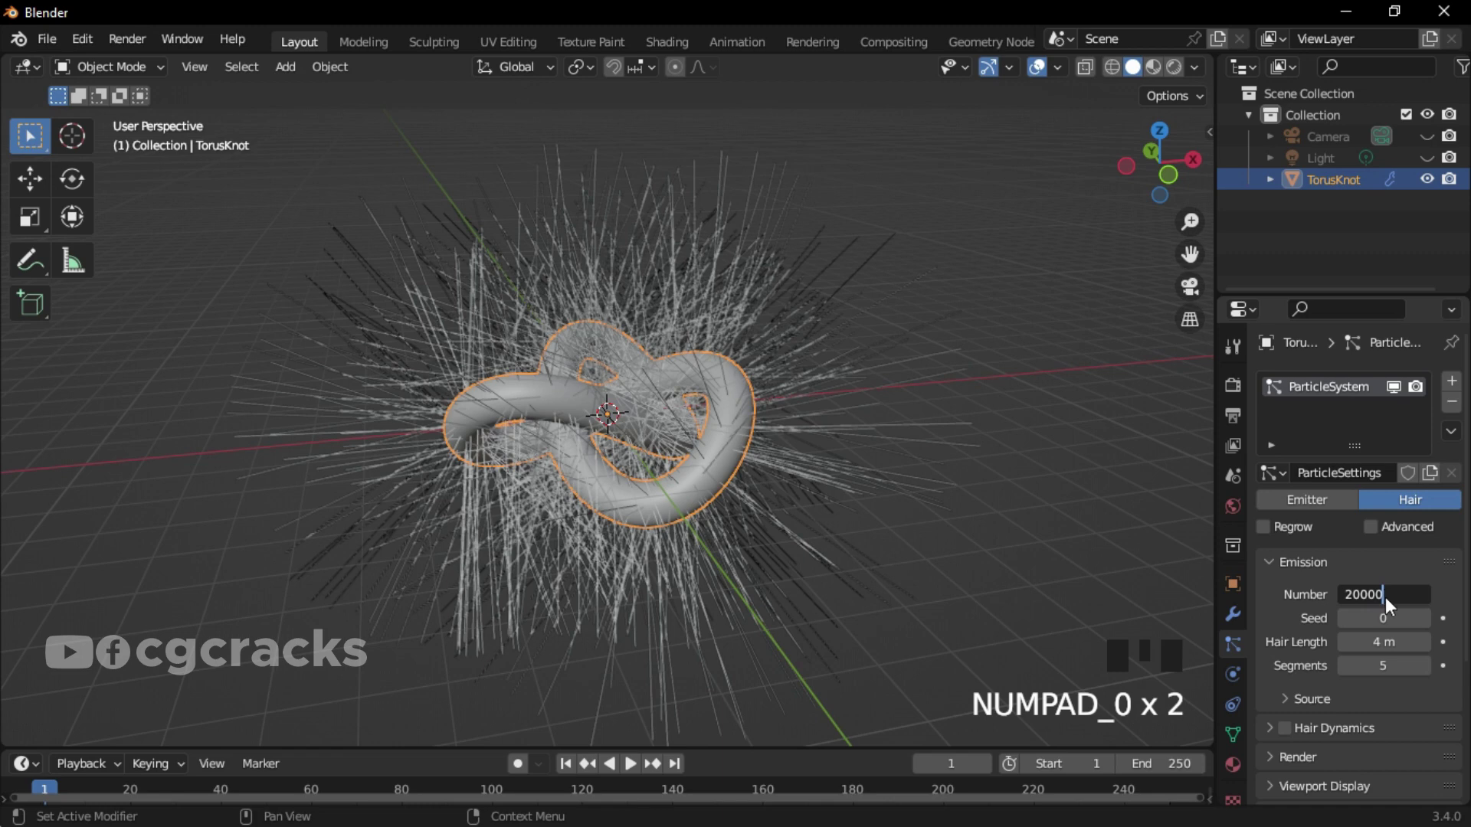
key("Return")
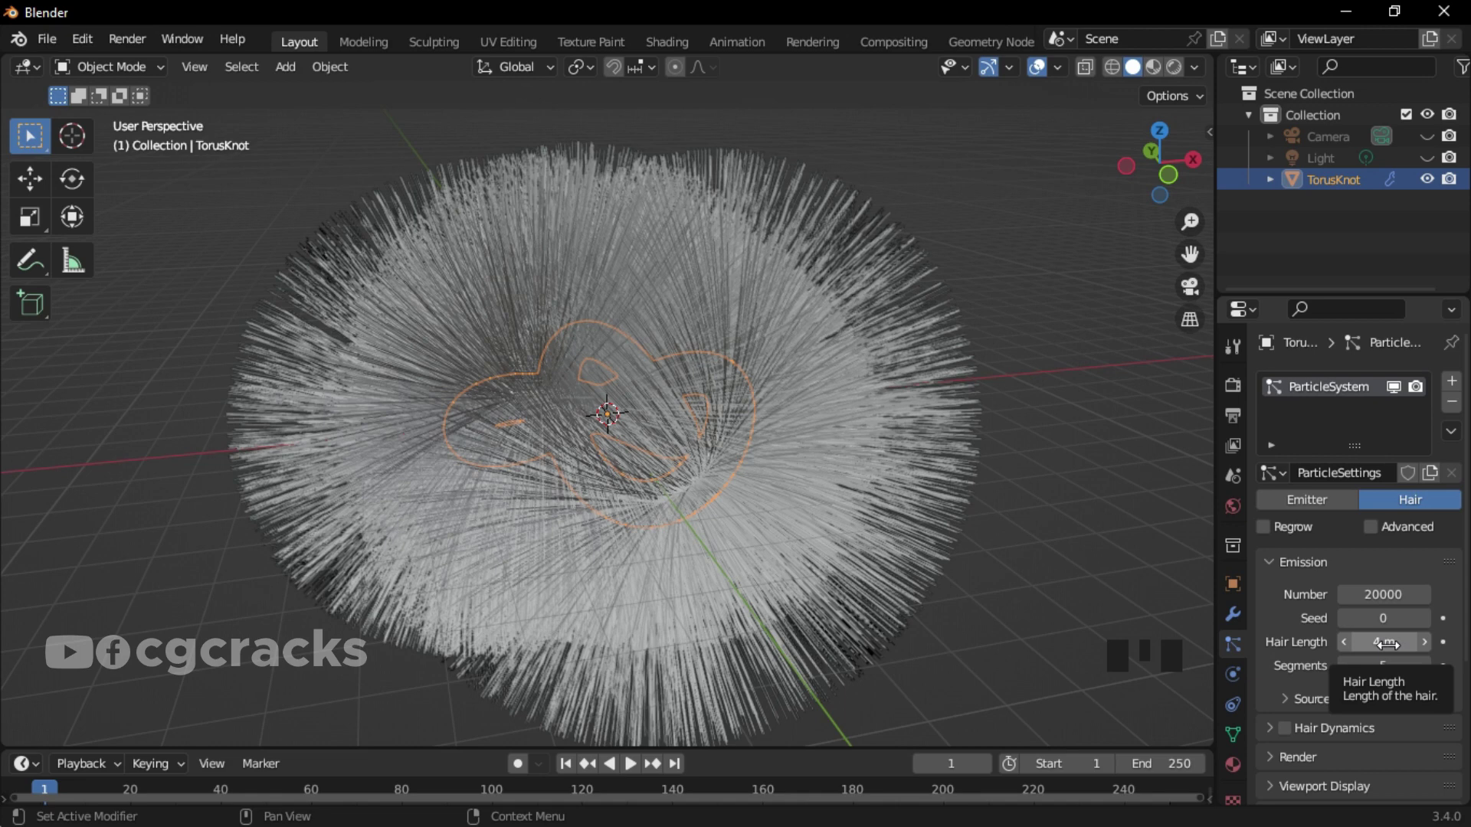
- Change the Hair Length from 4 m to 0.42 m
left_click(1388, 645)
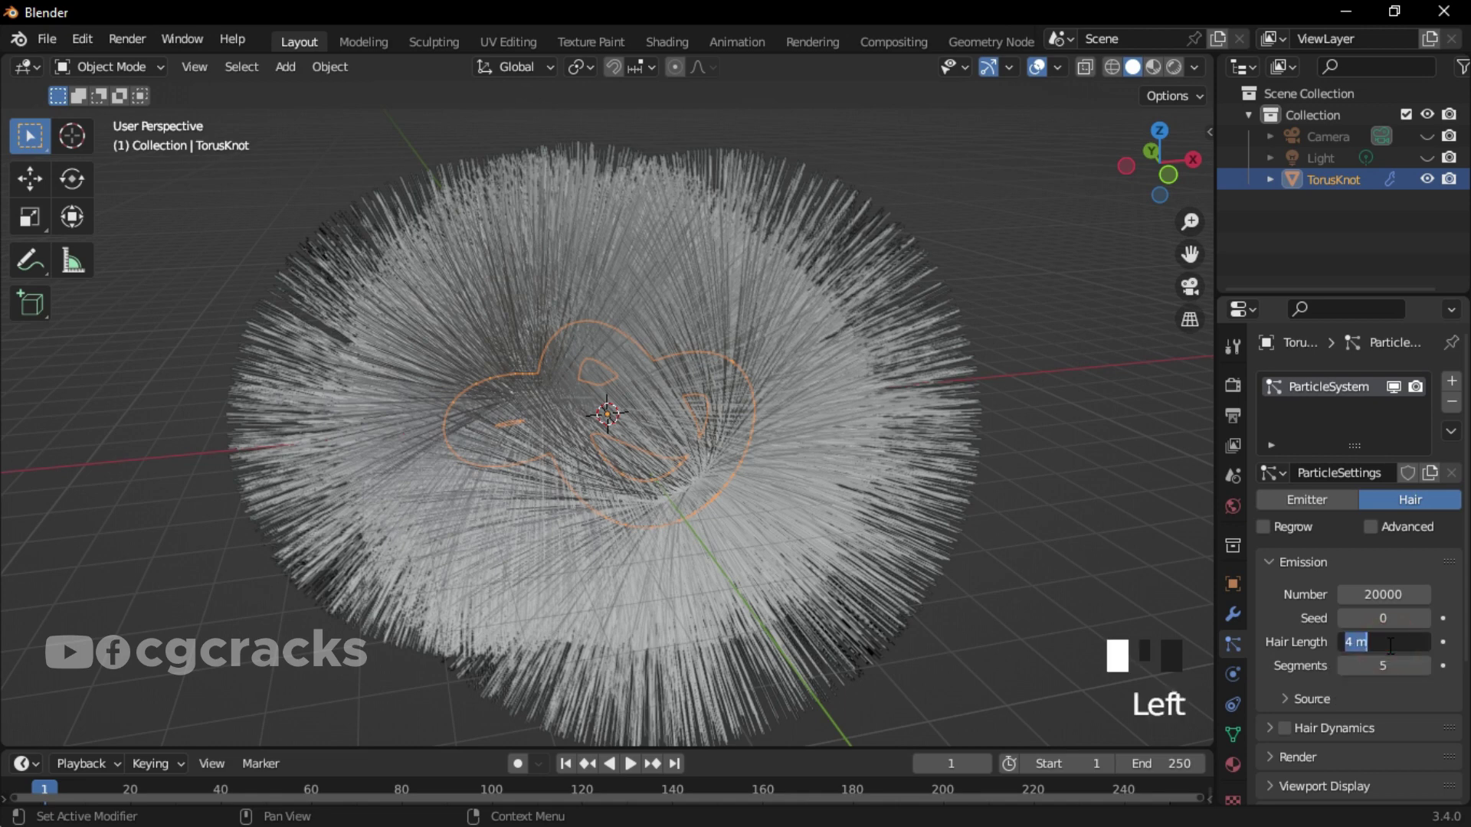
key("BackSpace")
type("0")
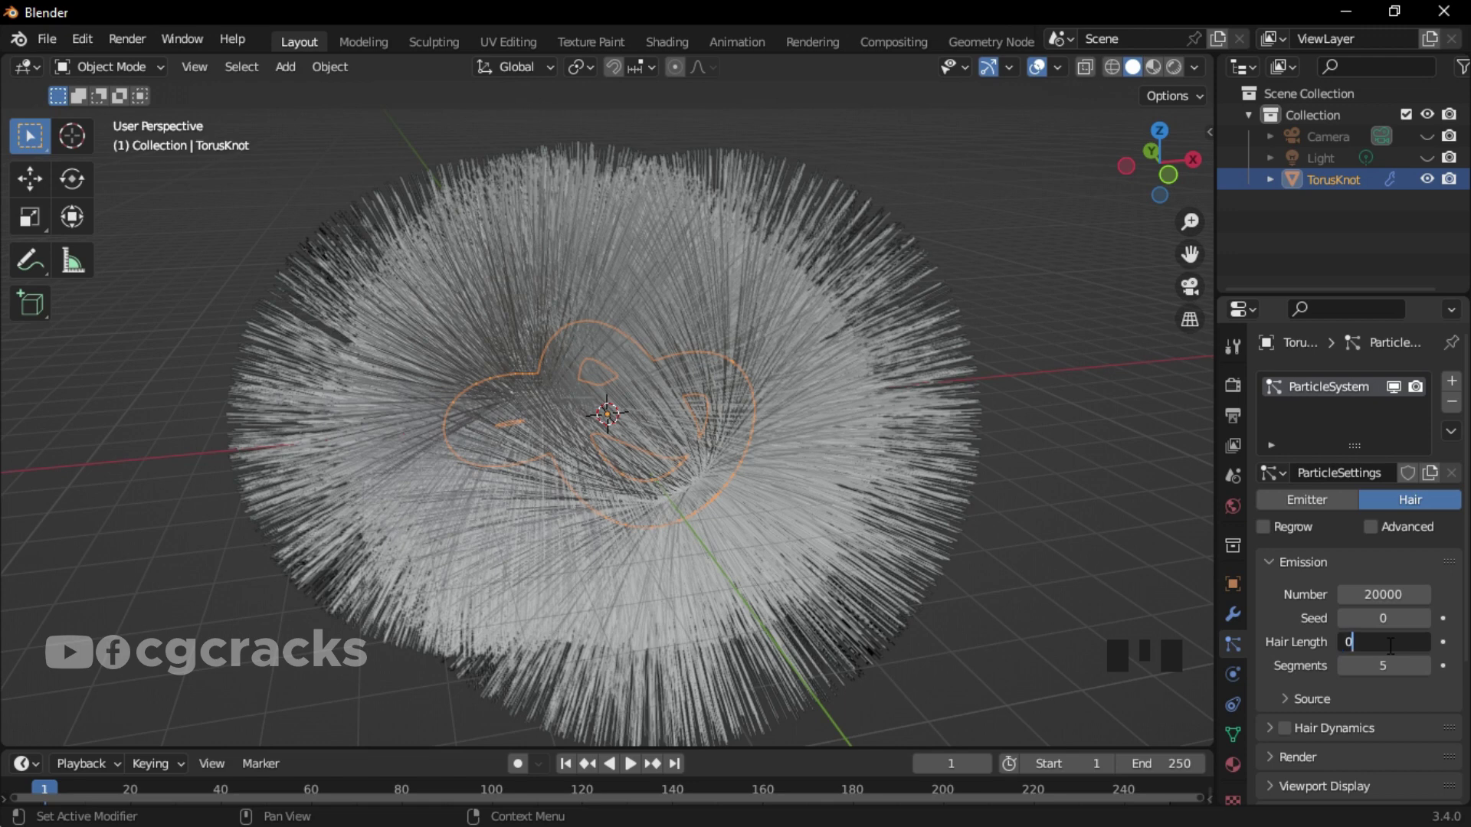
type(".42")
key("Return")
middle_click_drag(1038, 242, 769, 252)
scroll(807, 357, "up", 5)
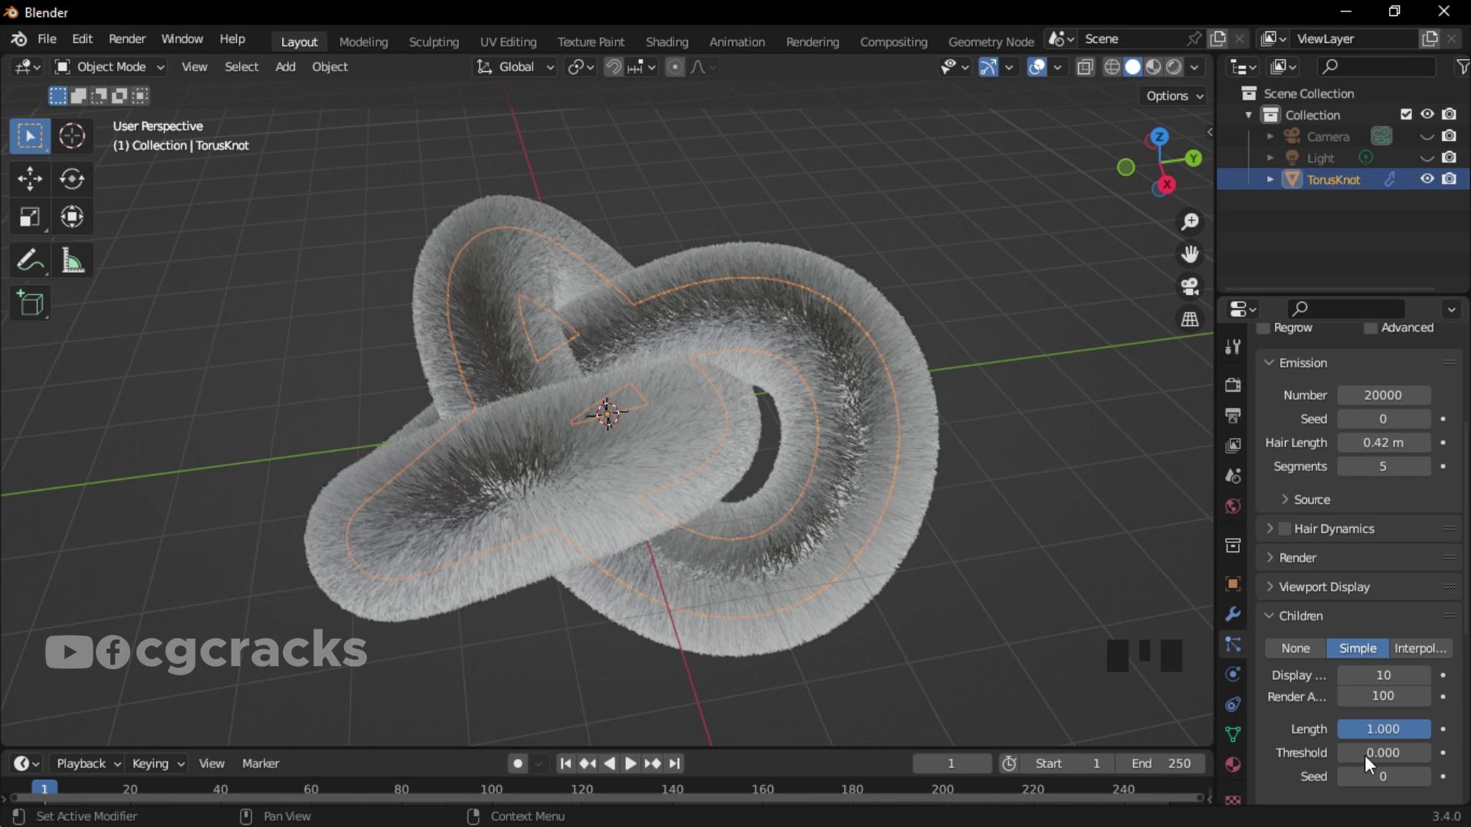
- Enable the Advanced option in the hair particle settings
scroll(1360, 712, "down", 3)
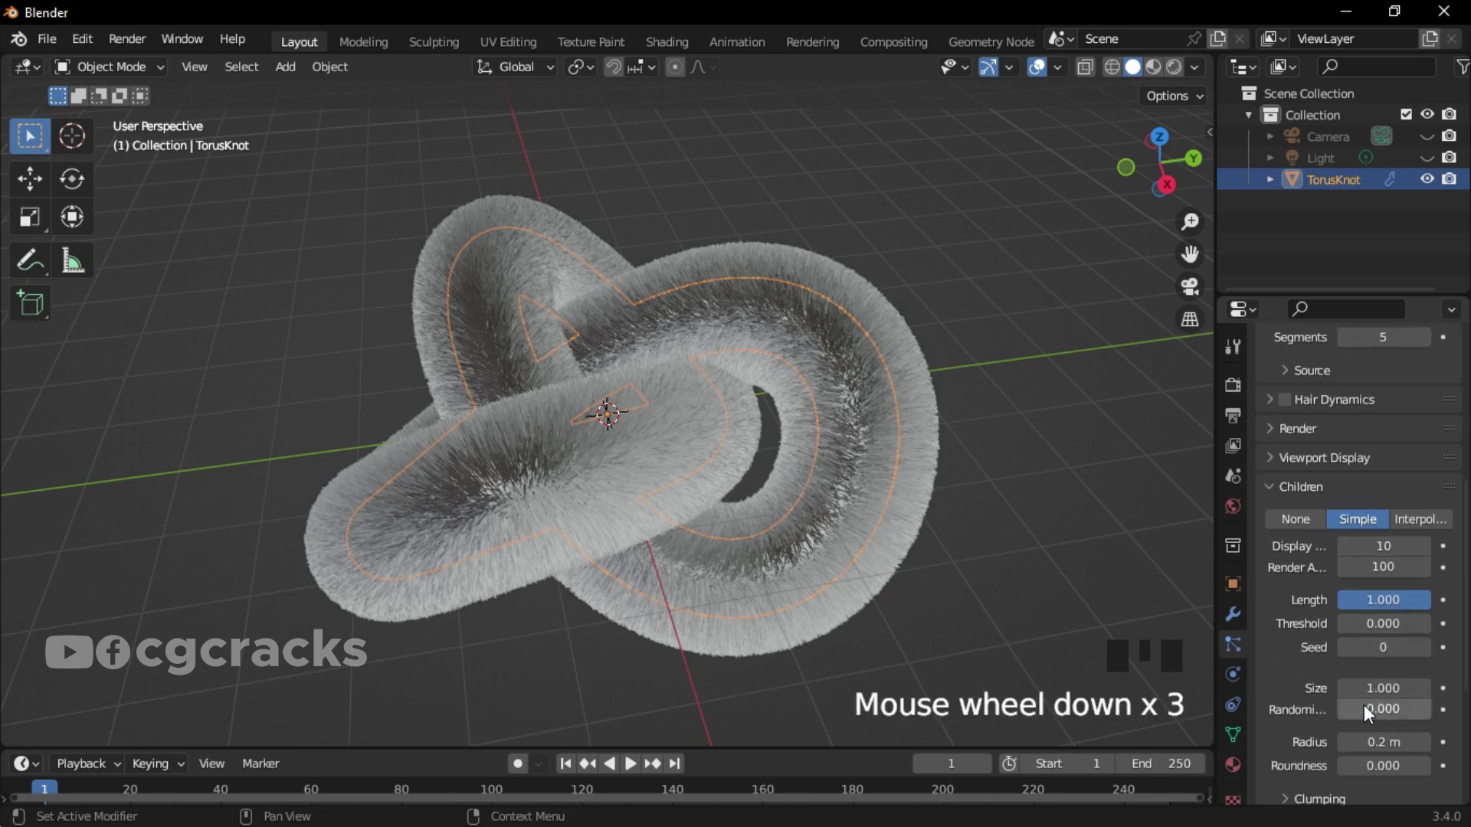
scroll(1372, 701, "down", 2)
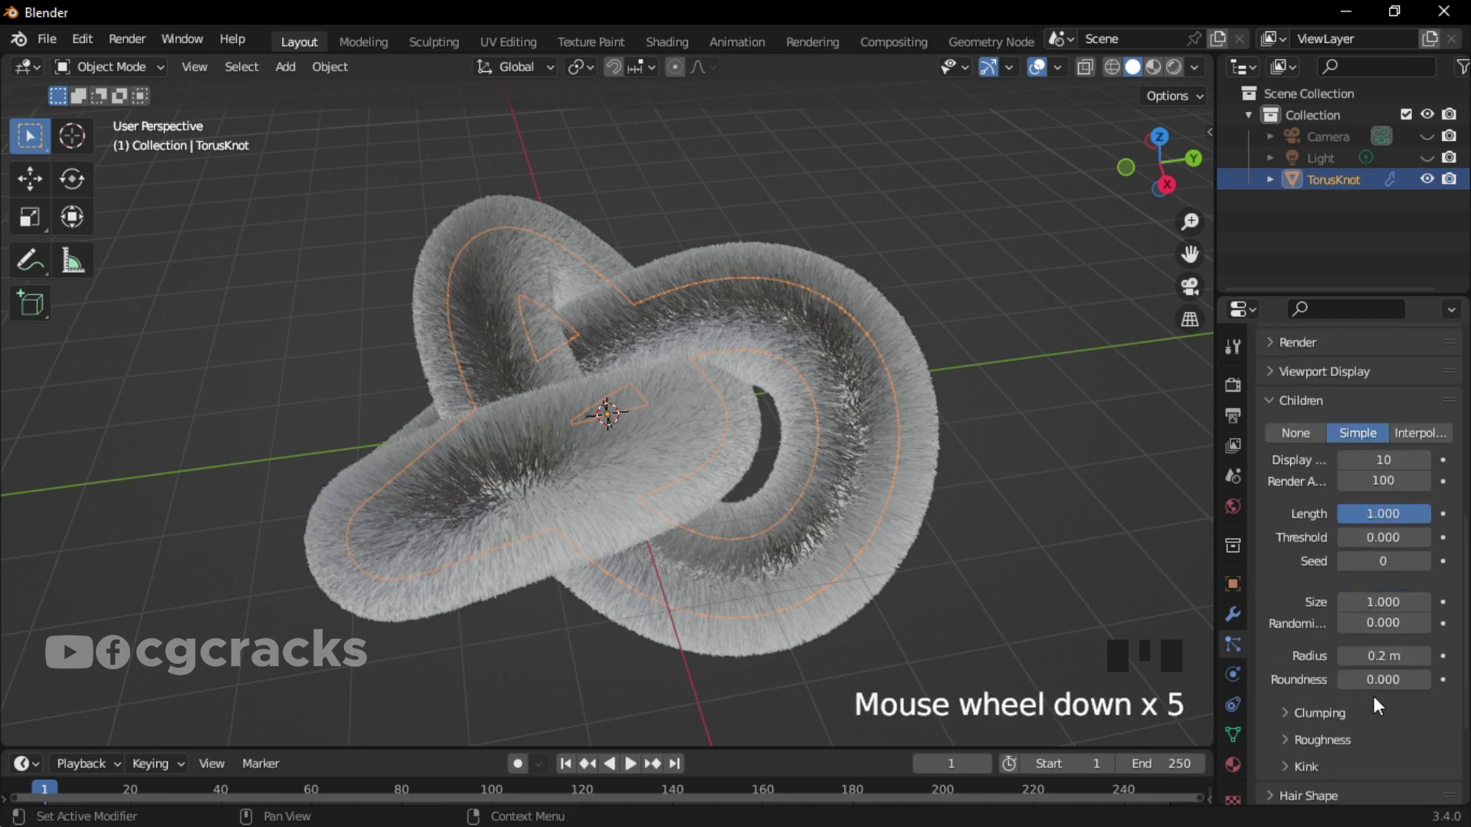
scroll(1373, 695, "up", 1)
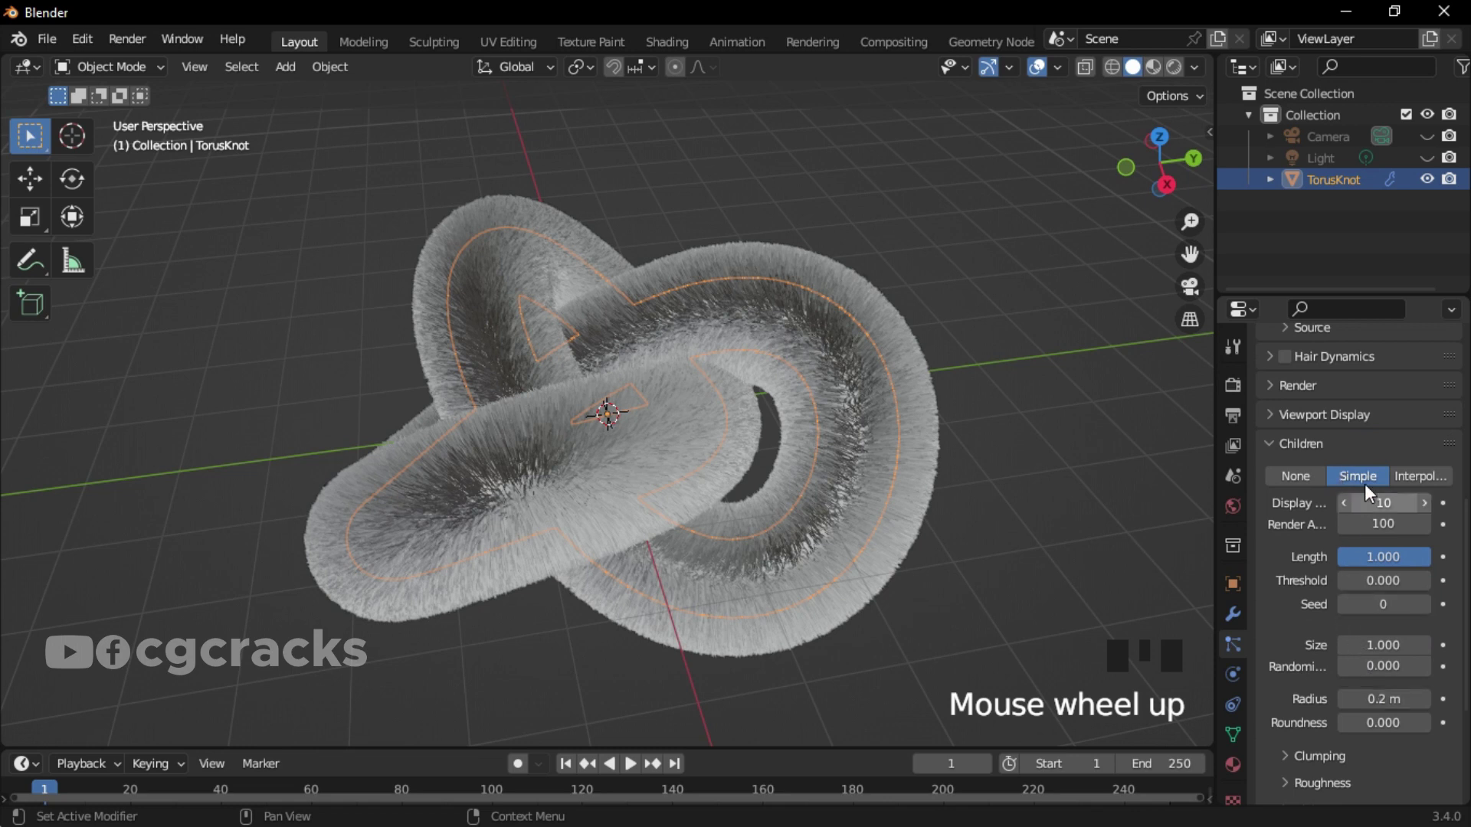
scroll(1336, 591, "up", 7)
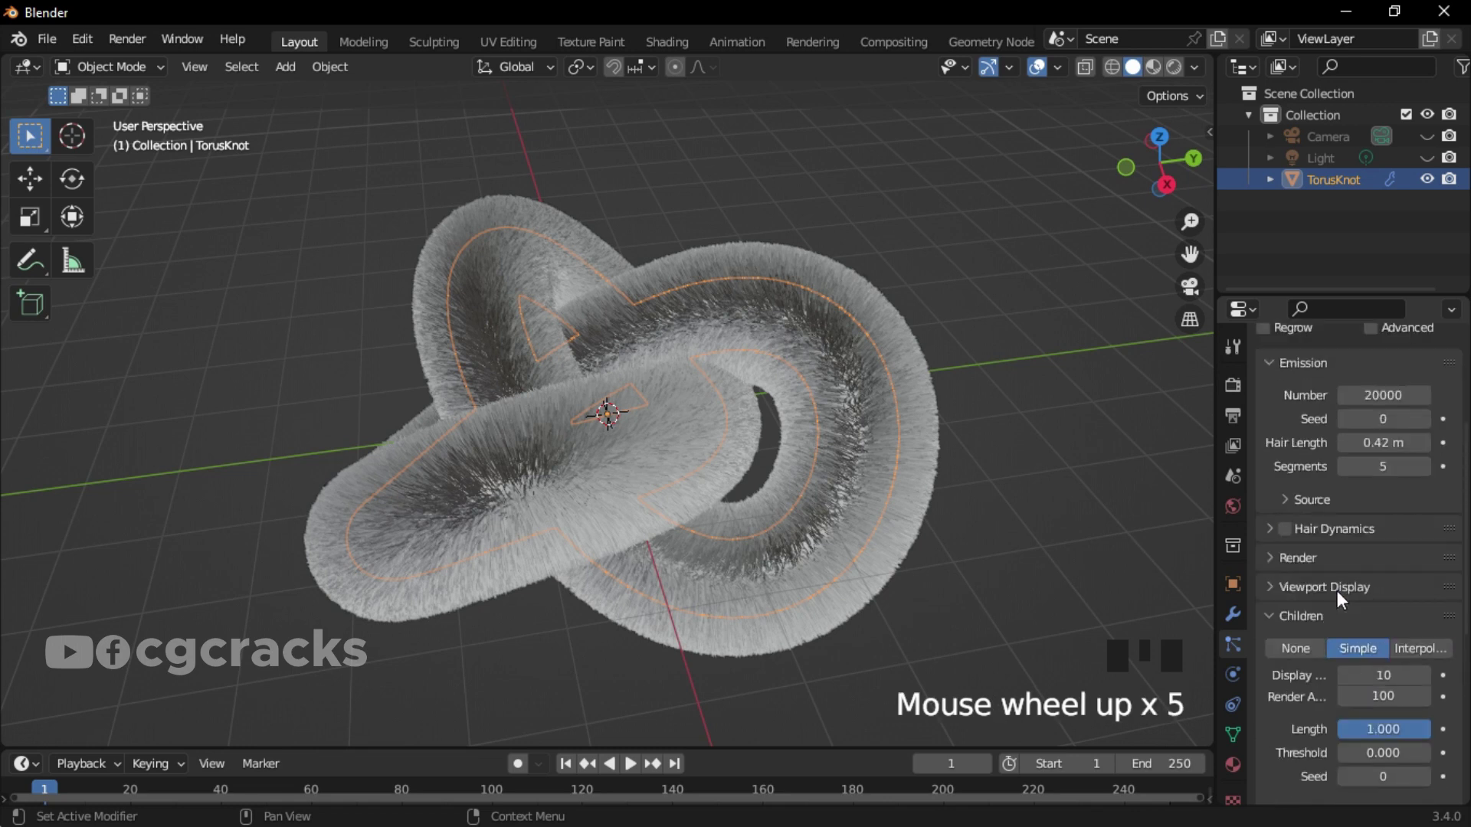
scroll(1336, 591, "up", 2)
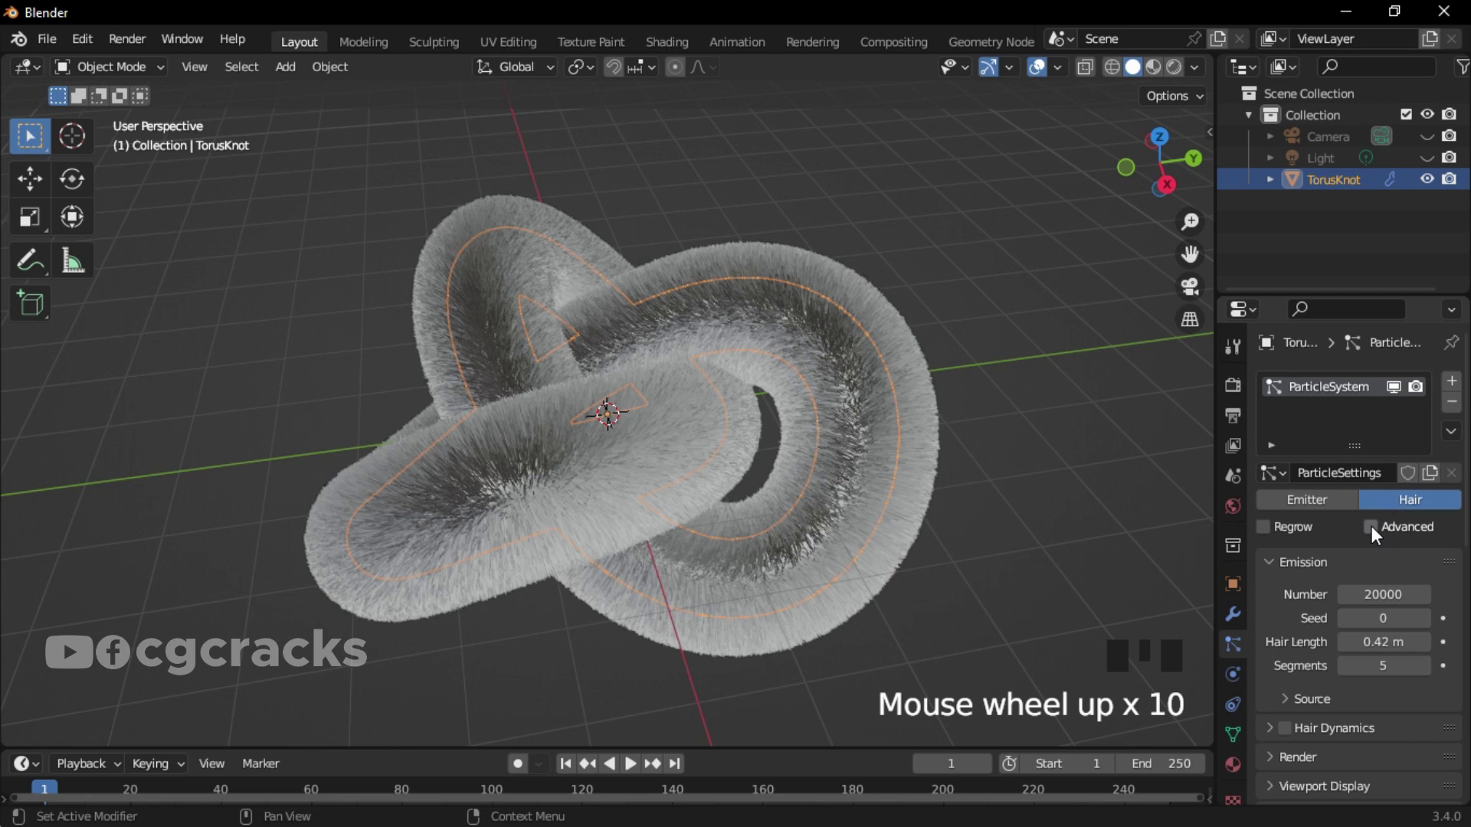
left_click(1371, 527)
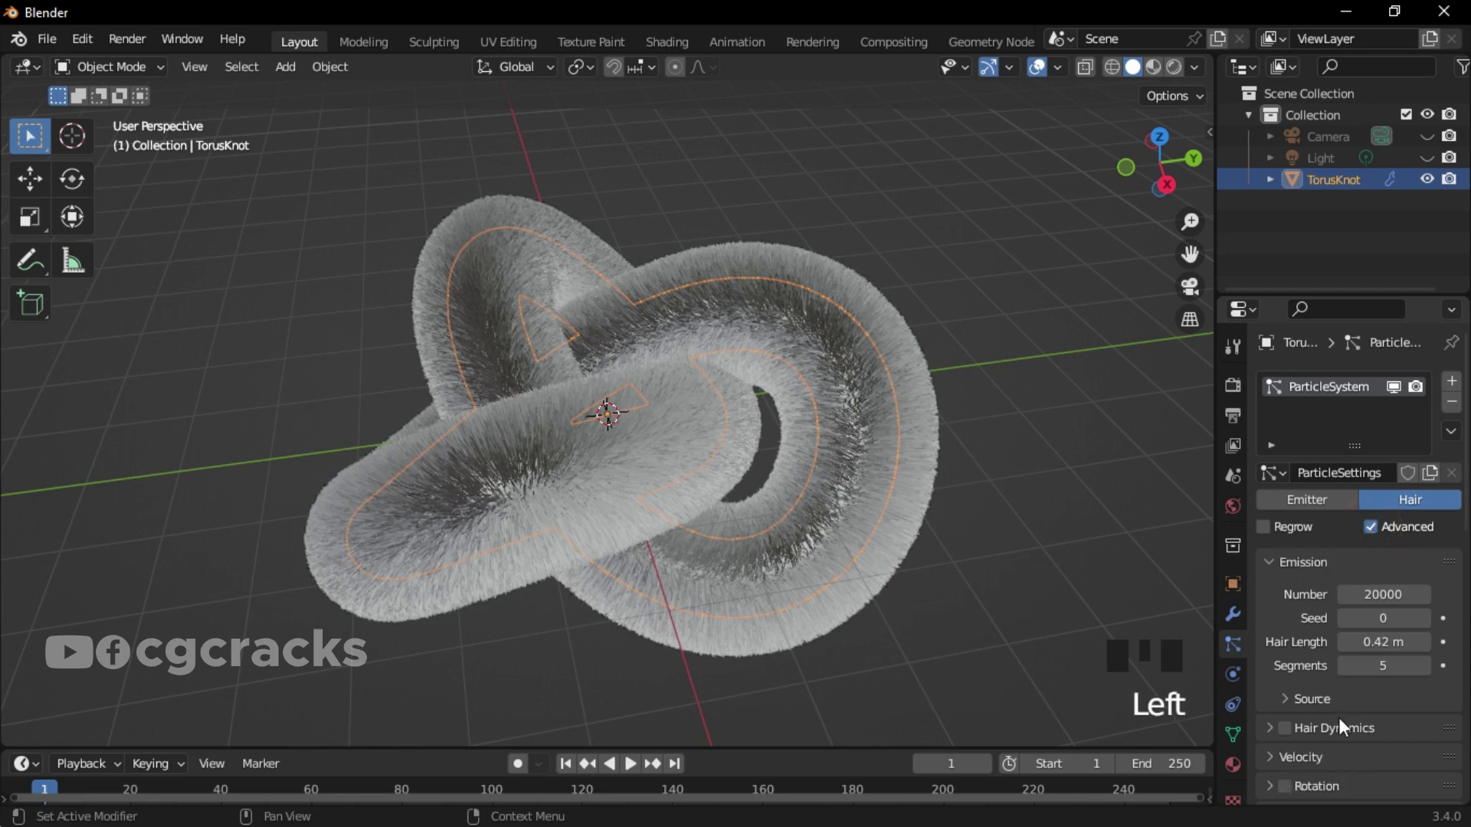
- Set the hair particle mass to 1.412 kg in the Physics panel
scroll(1336, 747, "down", 2)
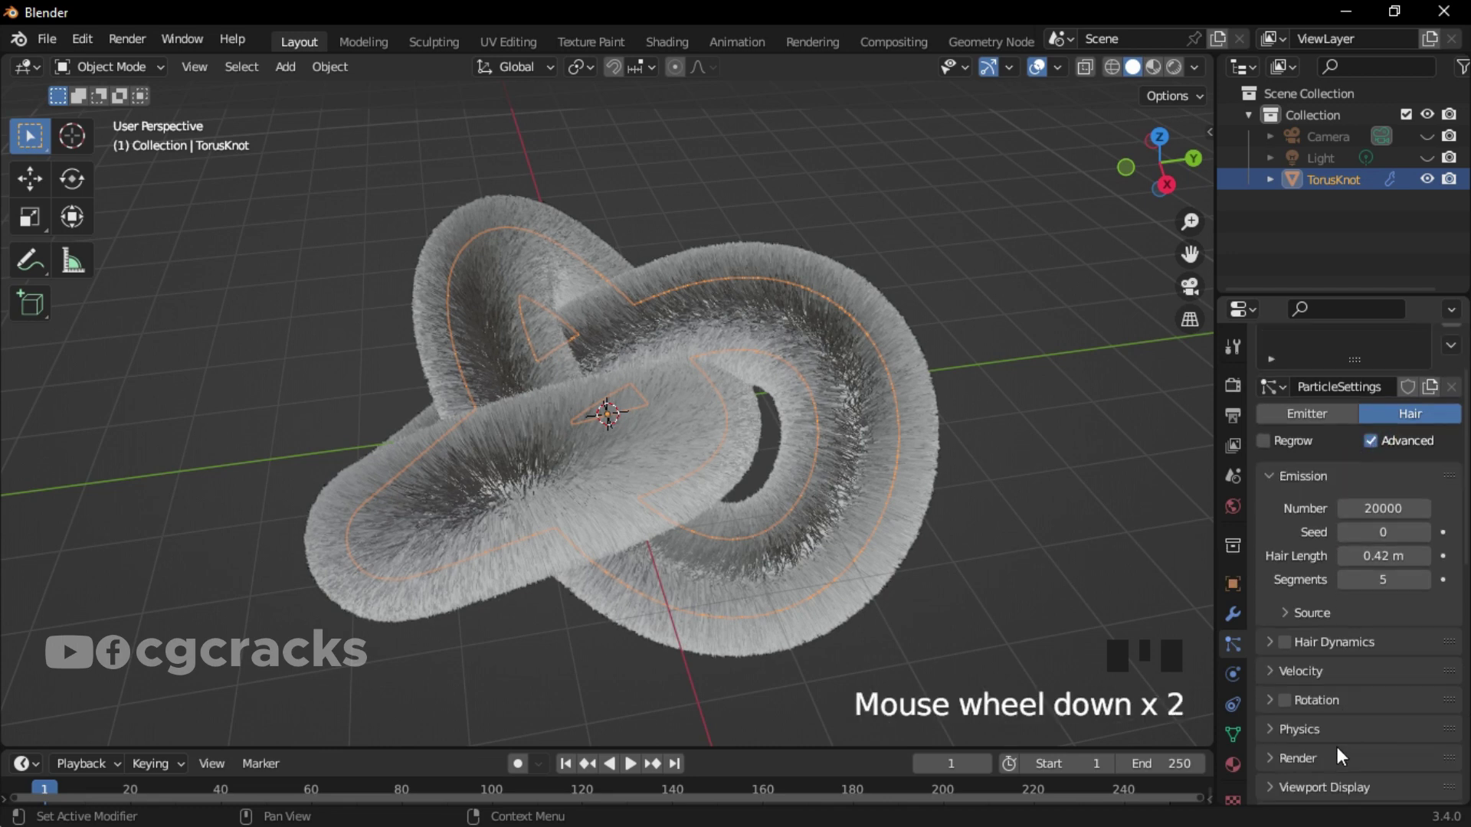
left_click(1271, 729)
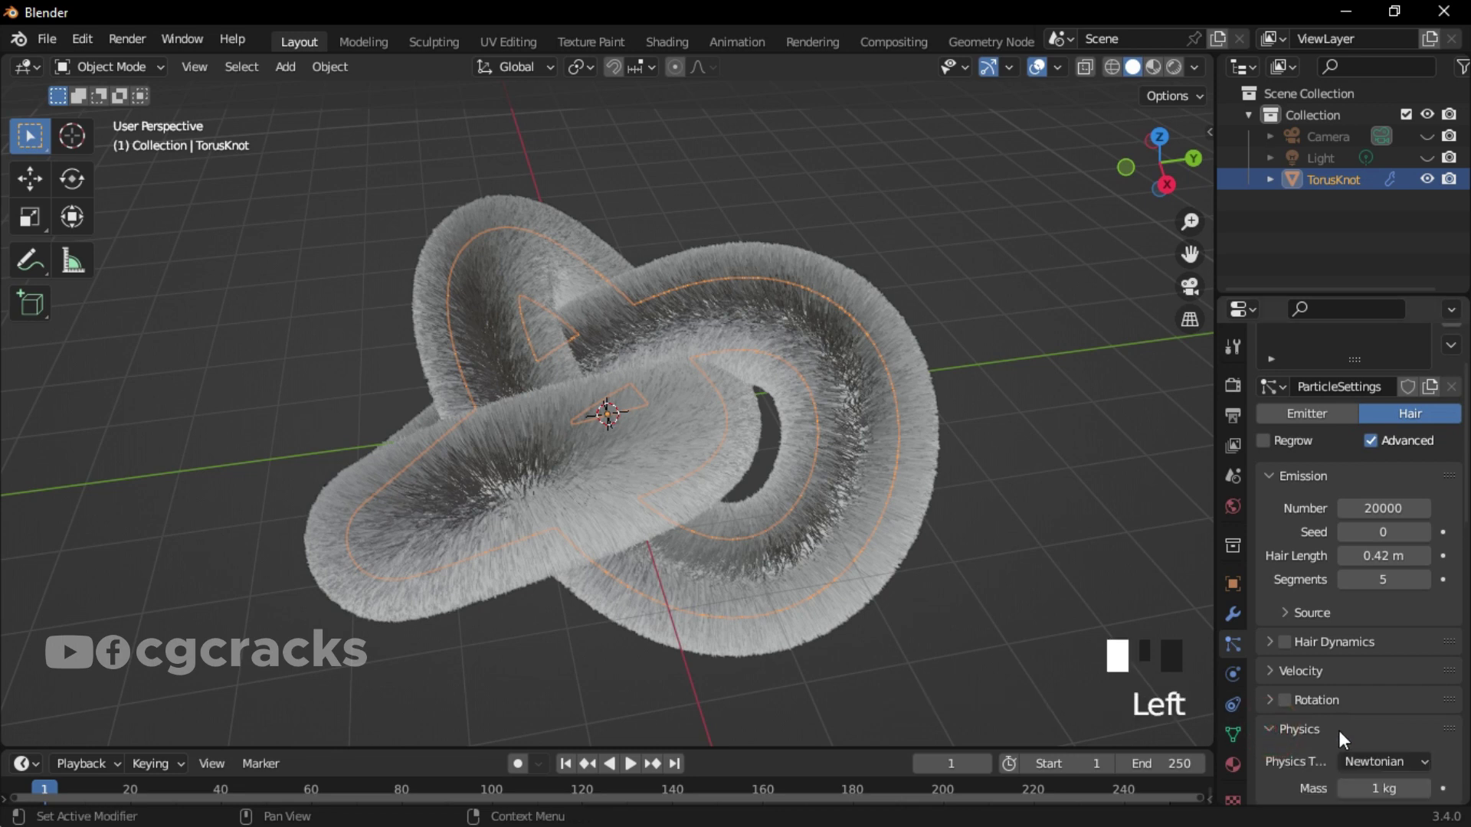
scroll(1340, 730, "down", 2)
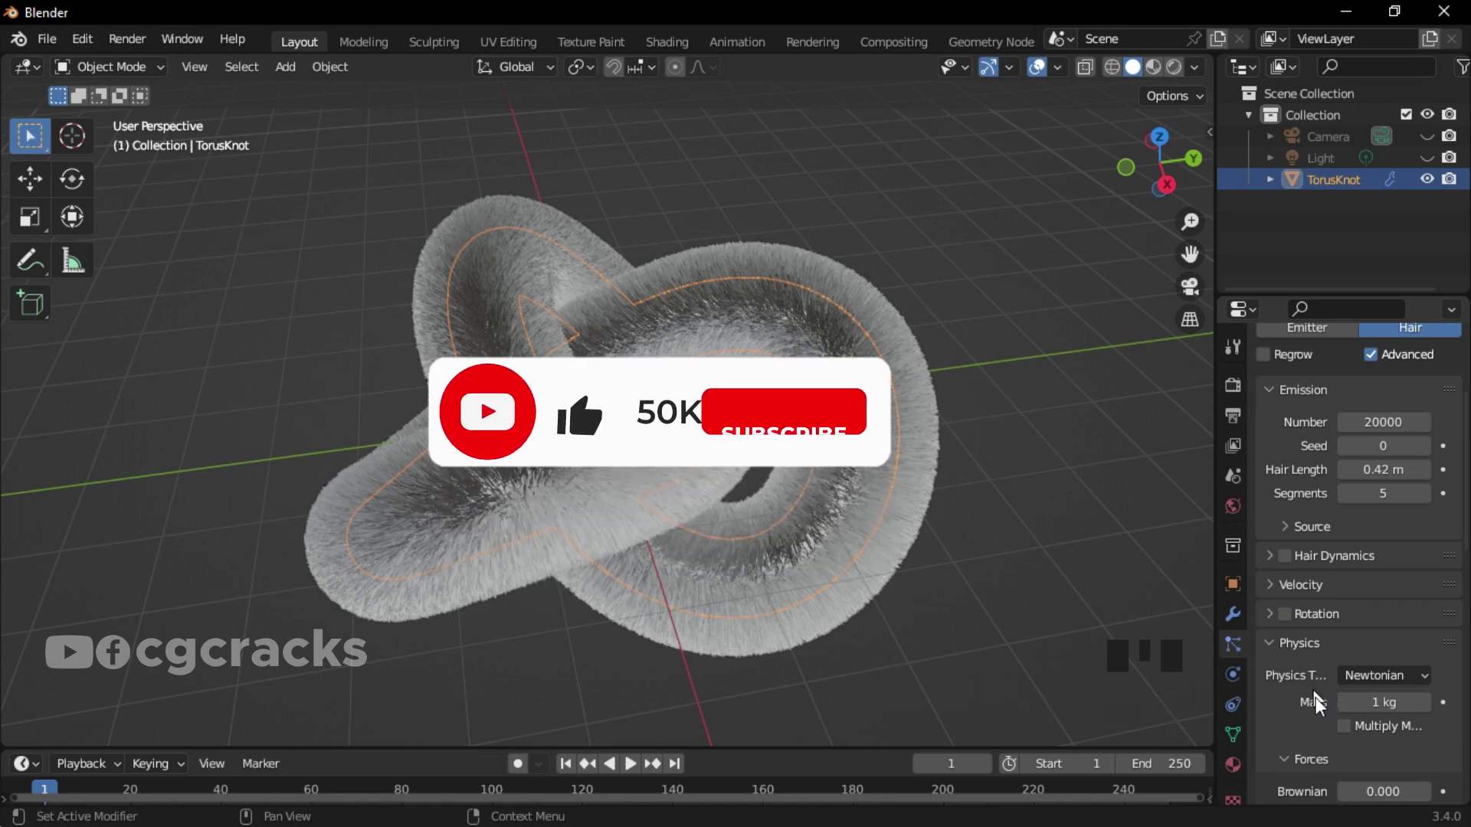
left_click(1379, 704)
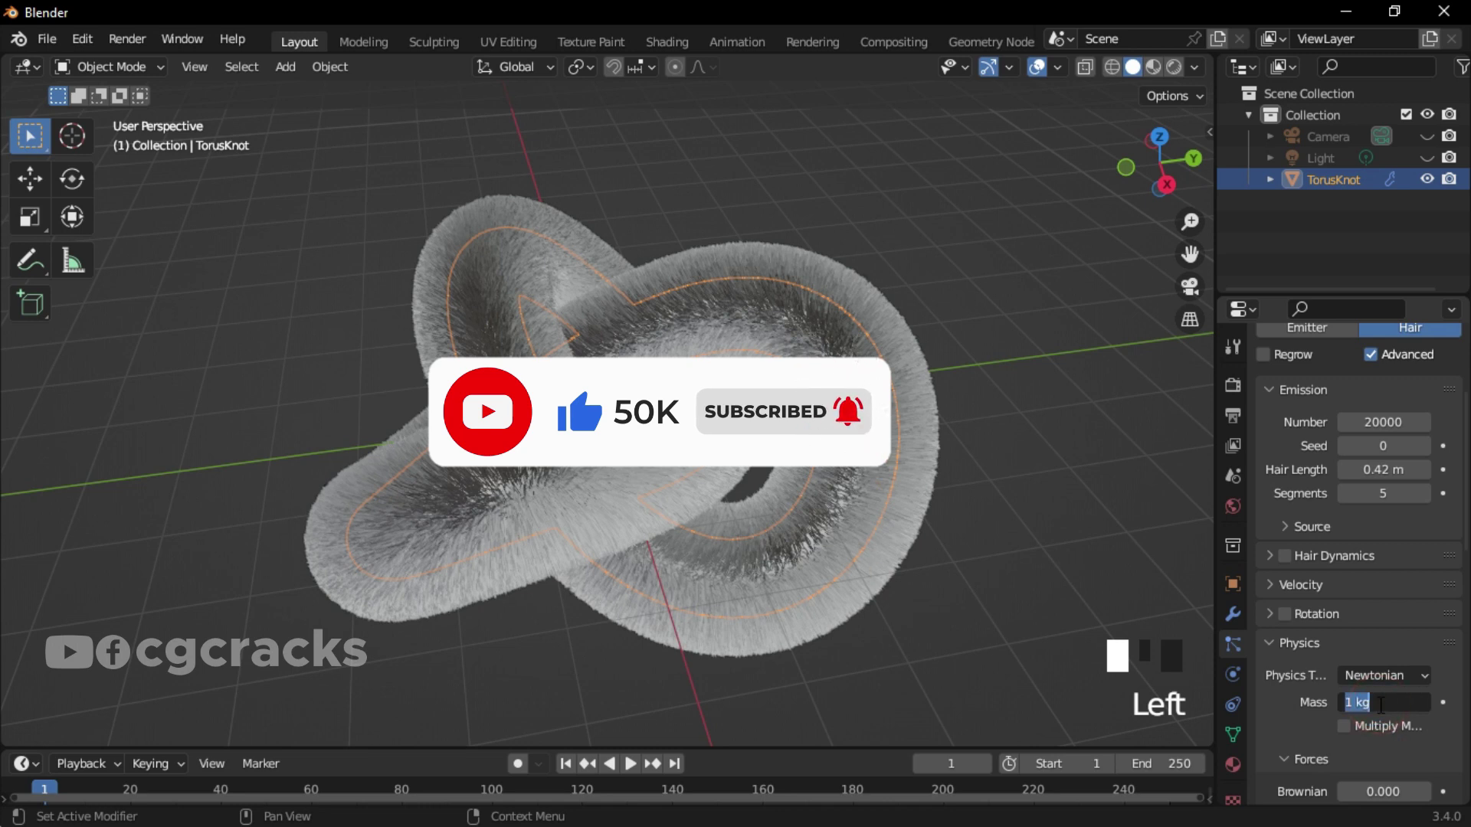
key("BackSpace")
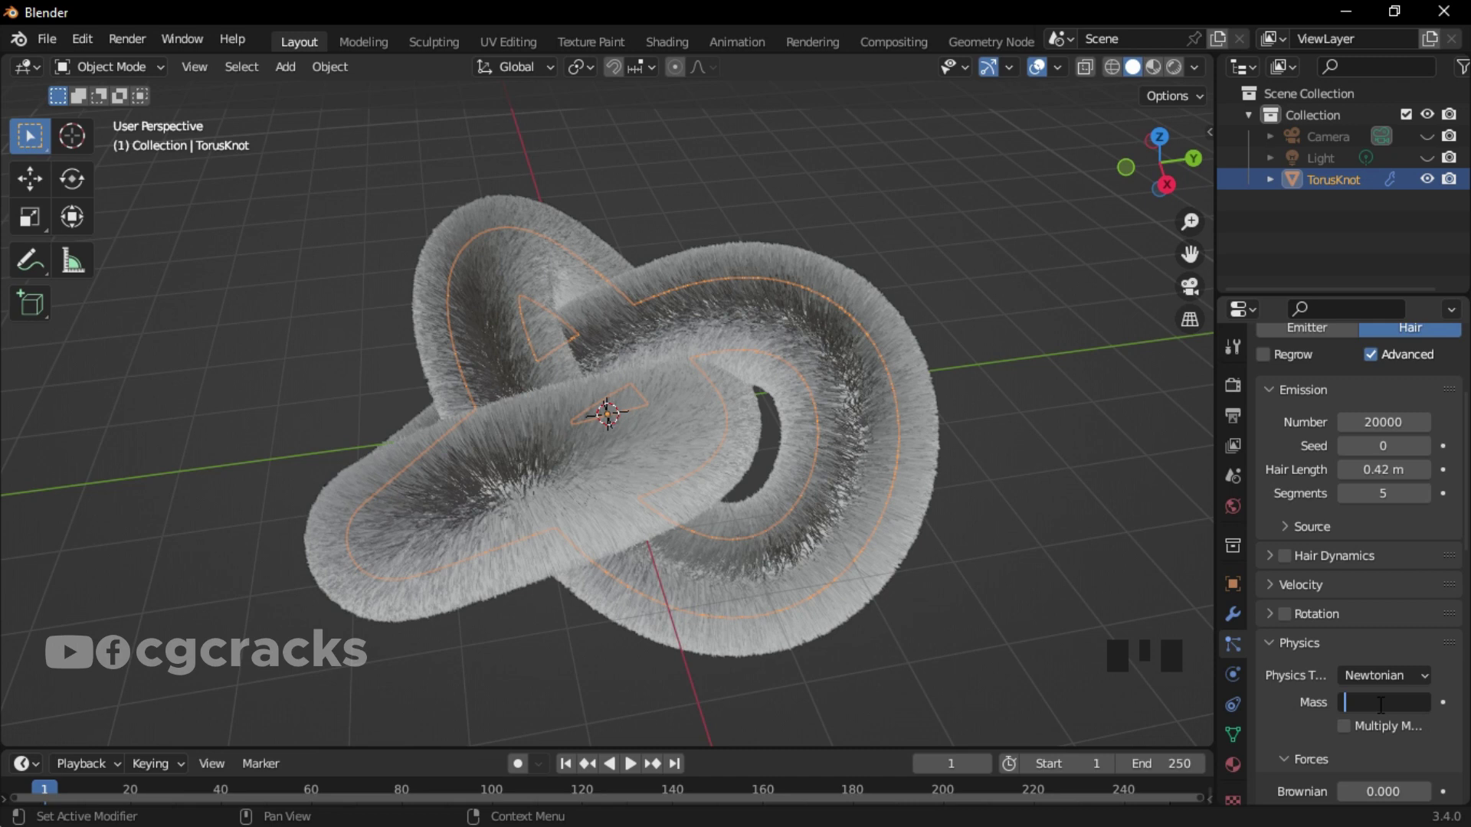
type("1.412")
key("Return")
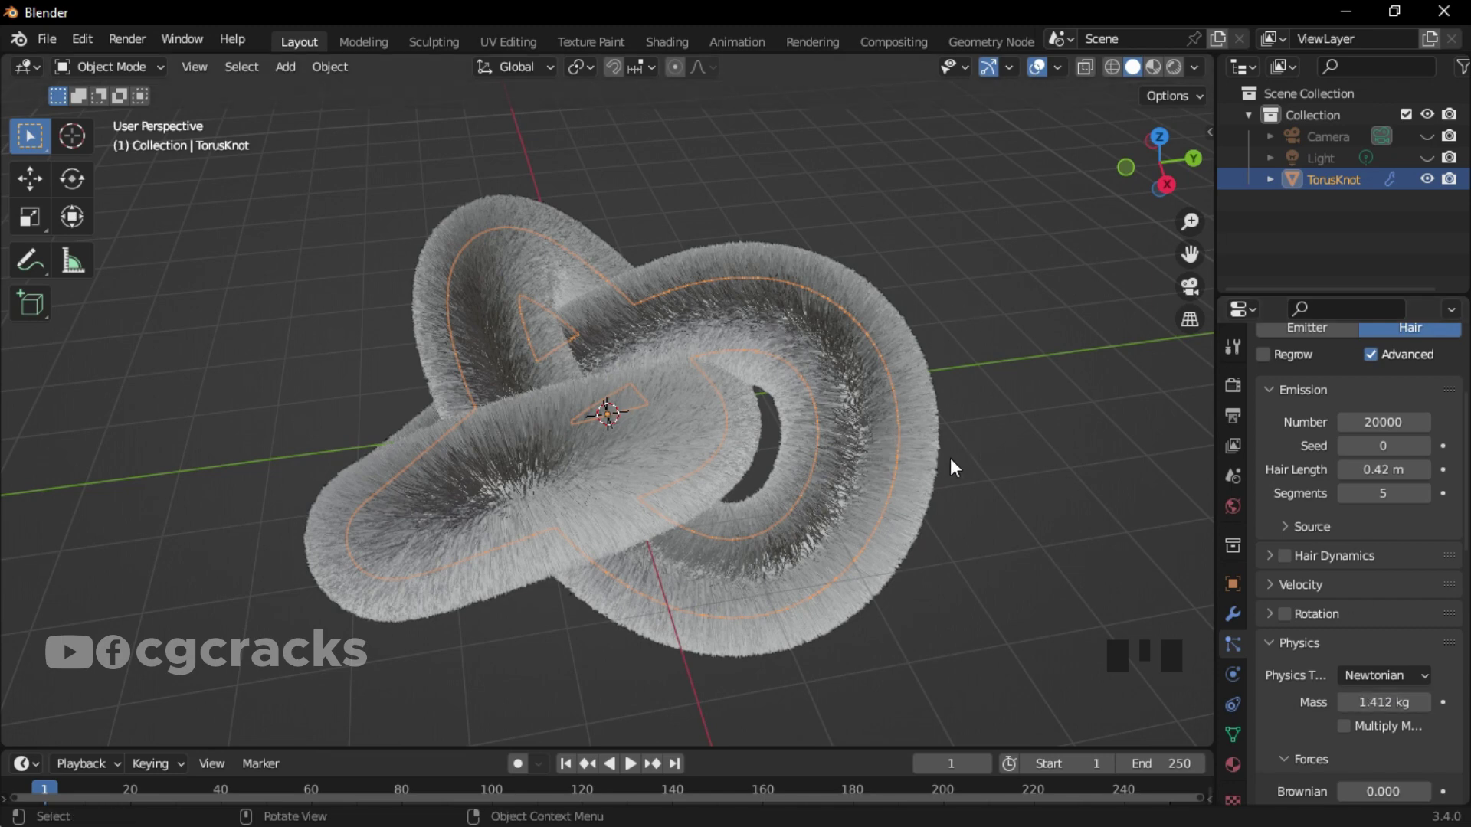
- Change the hair's Brownian force from 0.0 to 0.070 to roughen the fur
mouse_move(951, 459)
middle_mouse_down()
mouse_move(798, 526)
mouse_move(890, 401)
mouse_move(922, 318)
mouse_move(969, 319)
mouse_move(1018, 443)
mouse_move(919, 460)
mouse_move(931, 446)
middle_mouse_up()
scroll(931, 446, "down", 3)
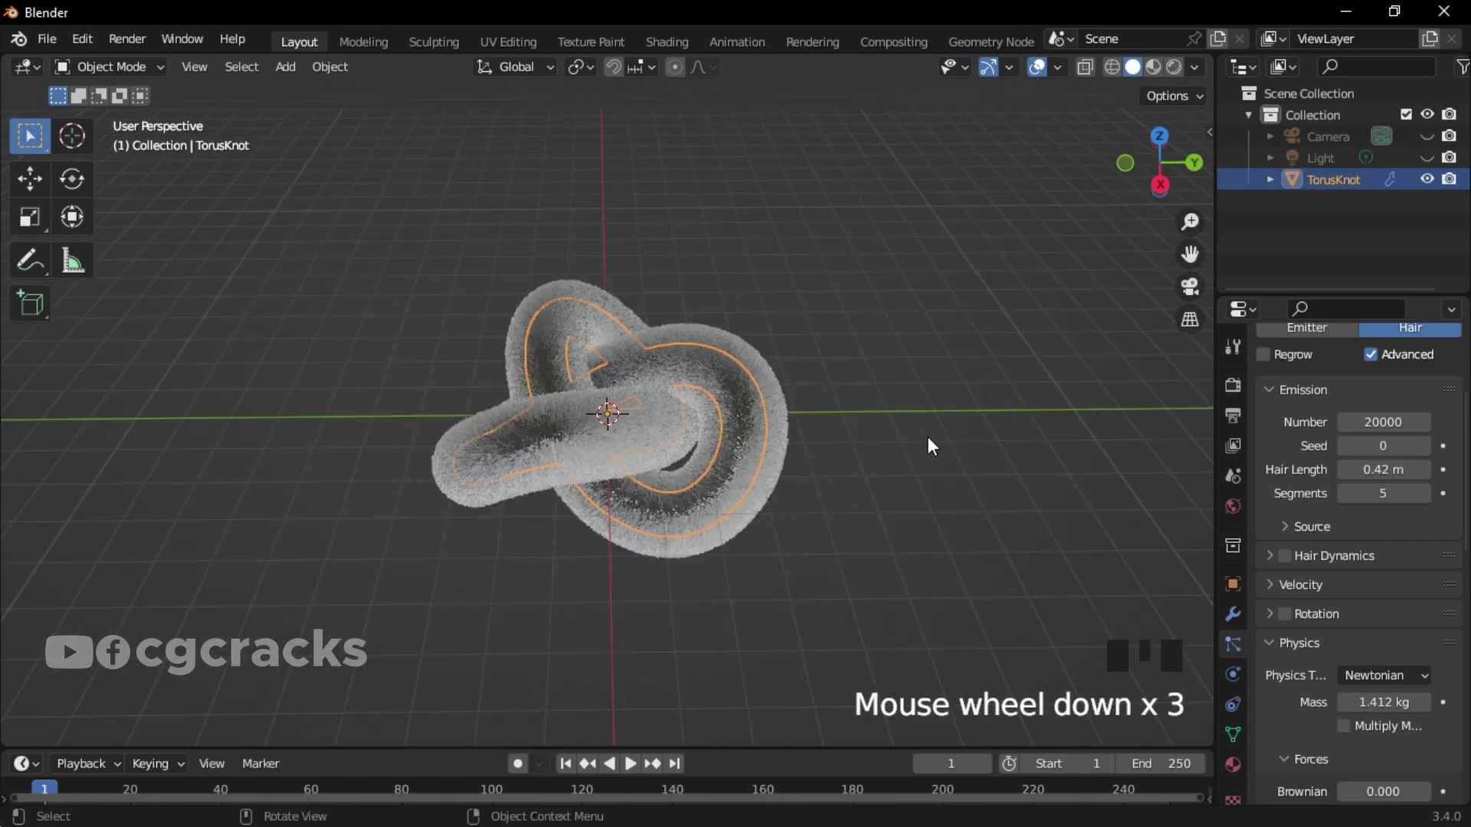
scroll(814, 436, "up", 1)
scroll(1317, 646, "down", 3)
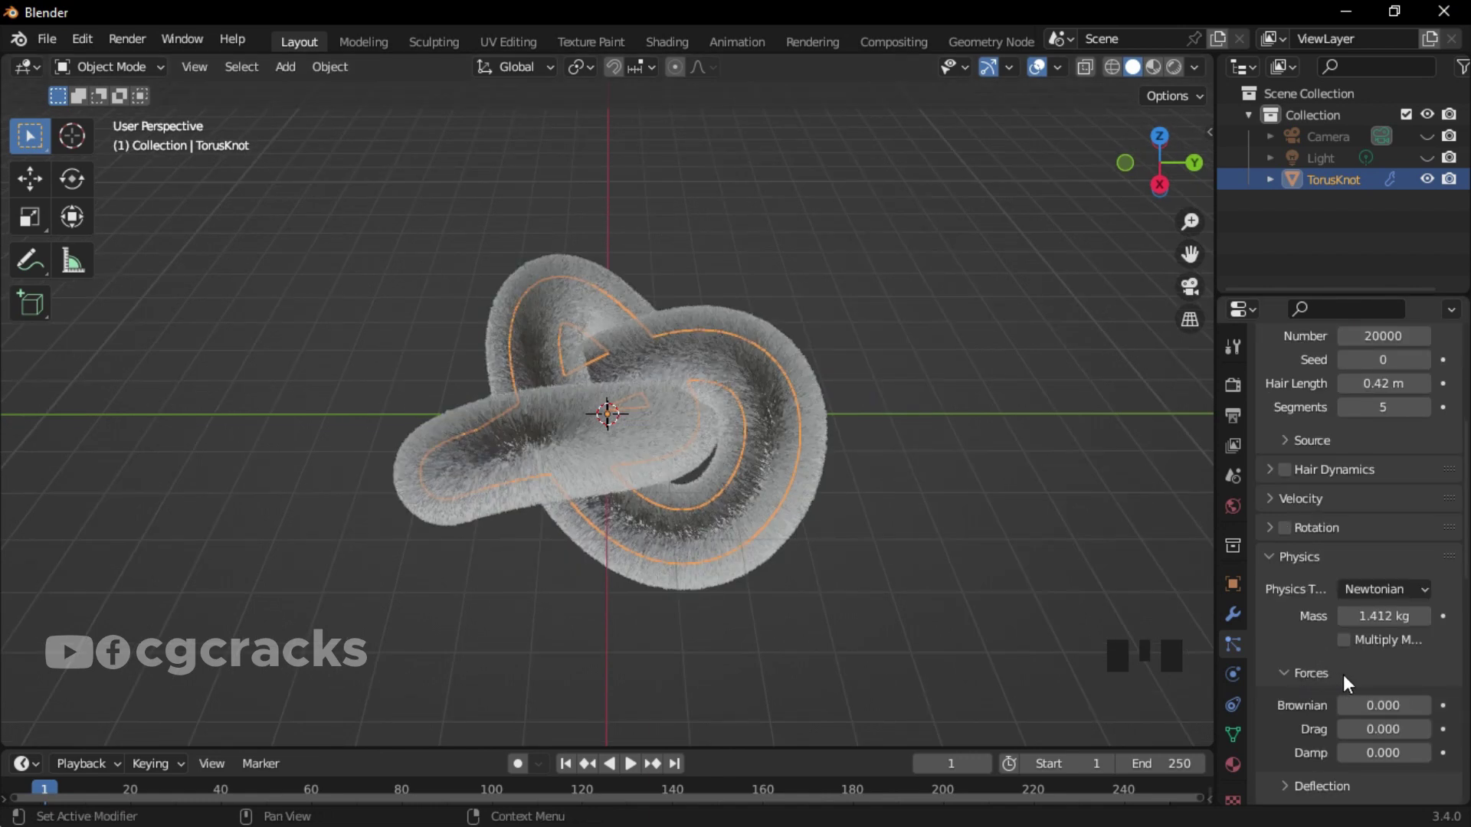
left_click(1393, 706)
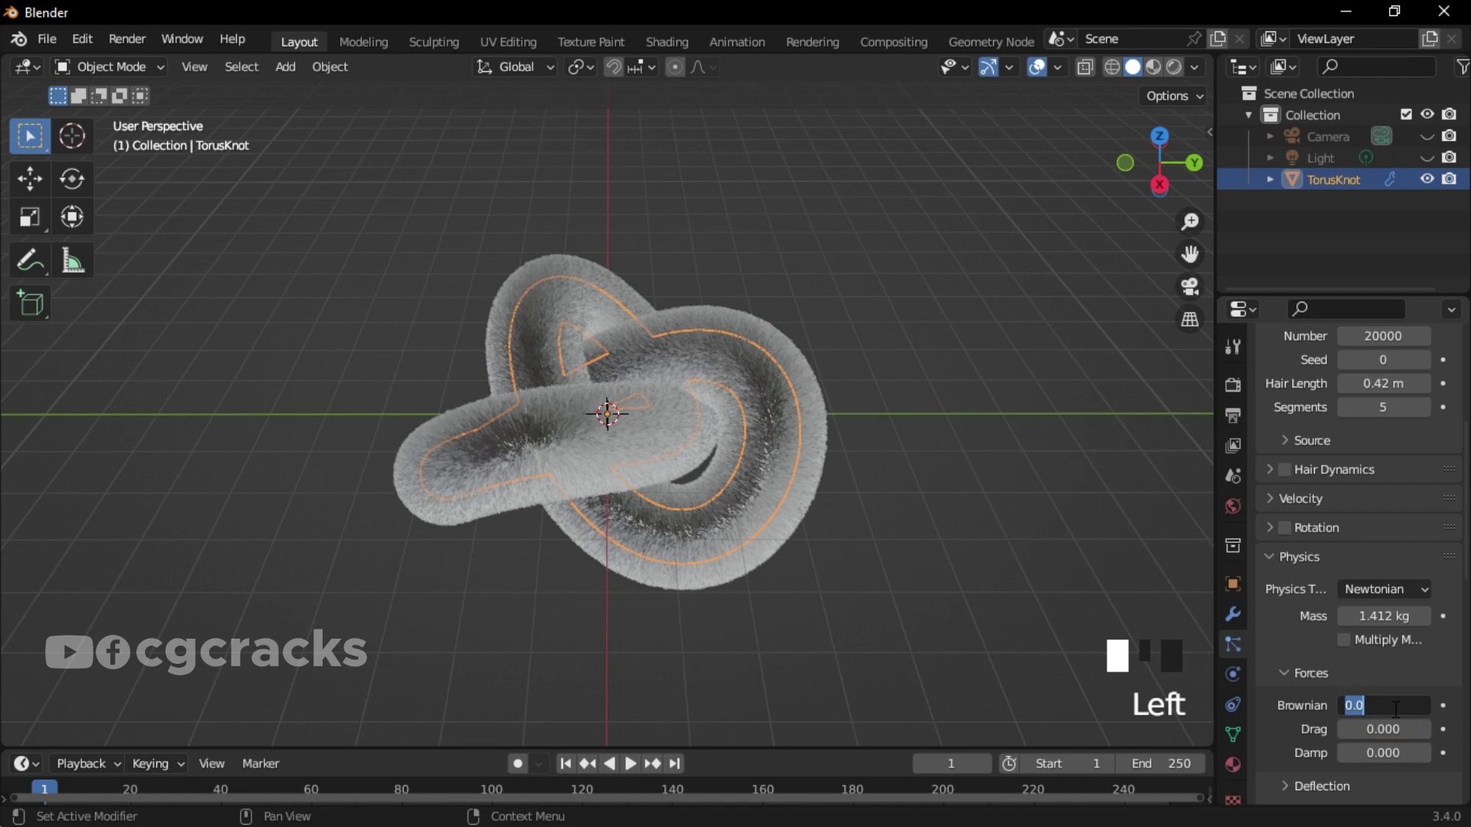
left_click(1395, 706)
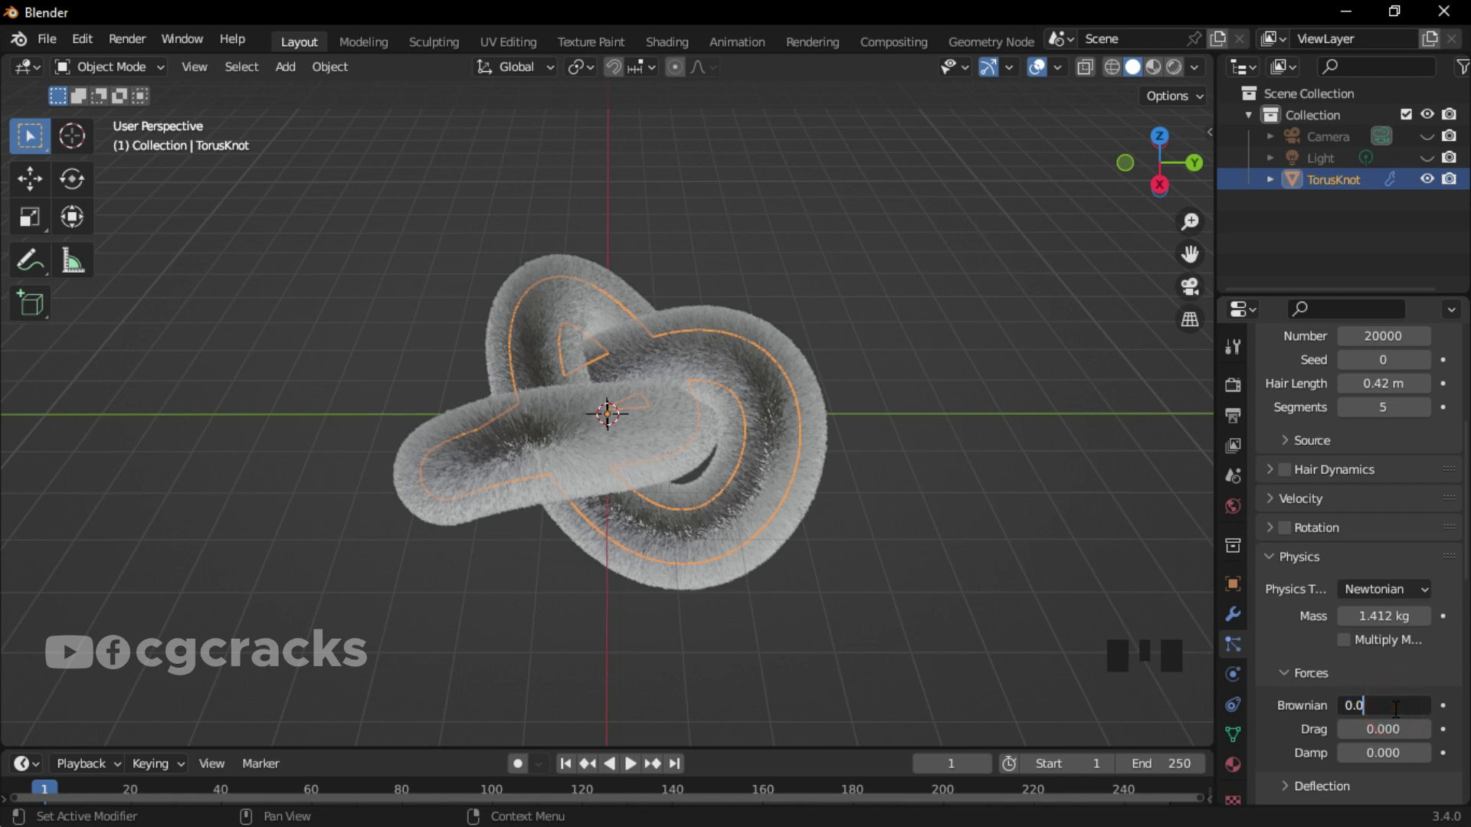
type("70")
key("Return")
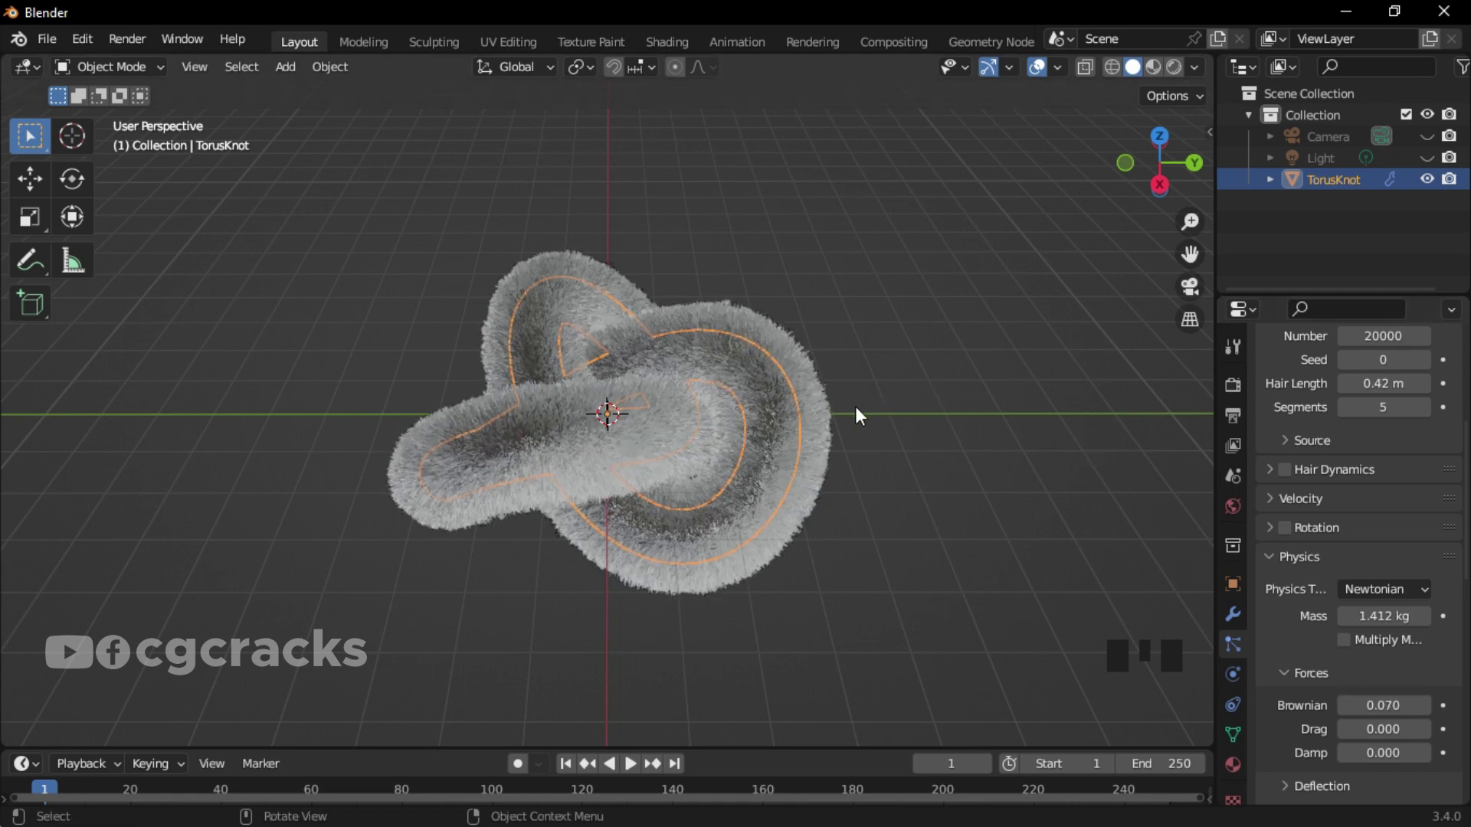
- Orbit and zoom the viewport to inspect the fuzzier hair on the torus knot
middle_click_drag(930, 412, 900, 323)
scroll(947, 430, "up", 3)
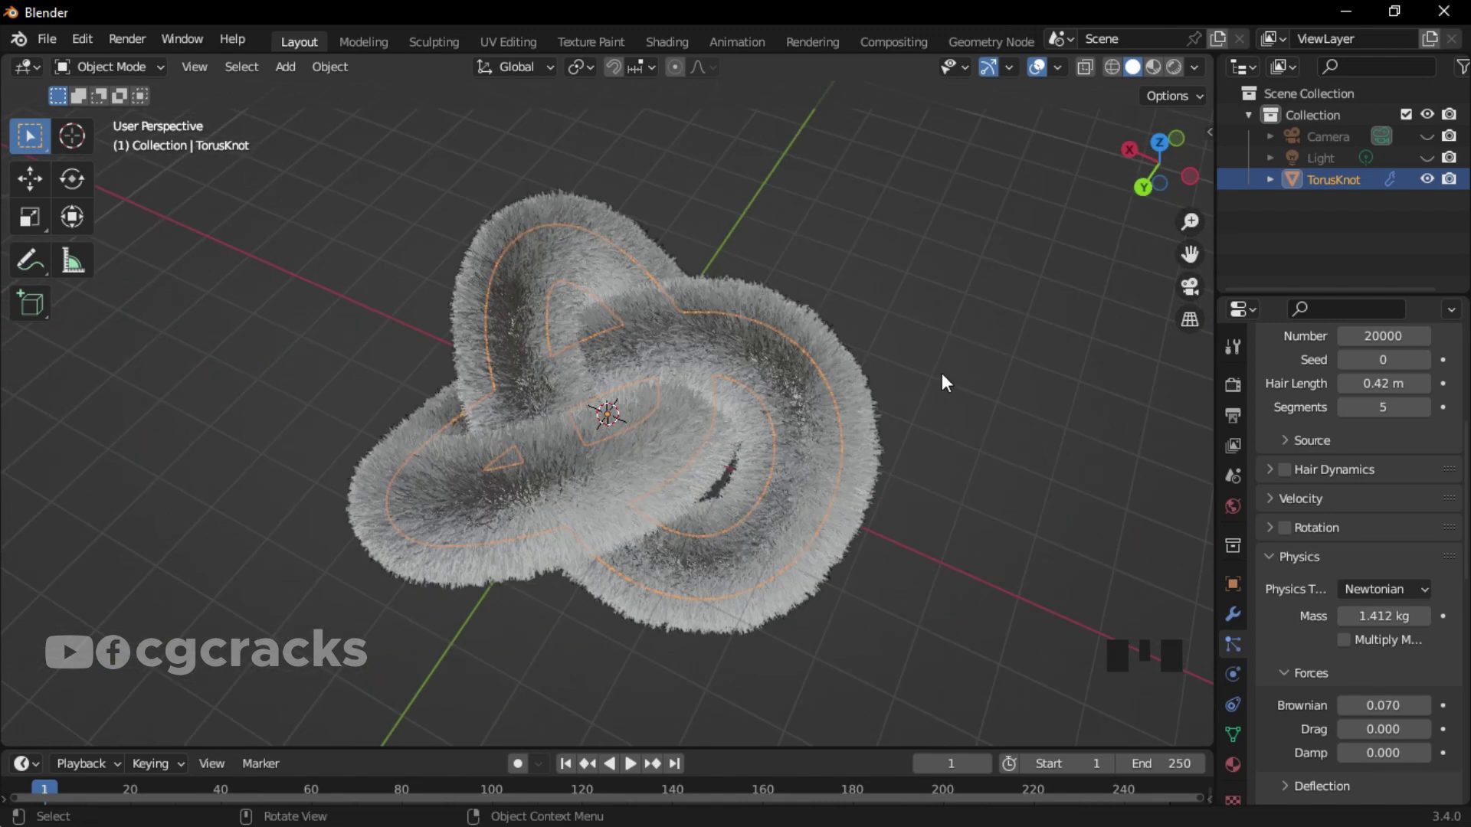
scroll(957, 374, "down", 1)
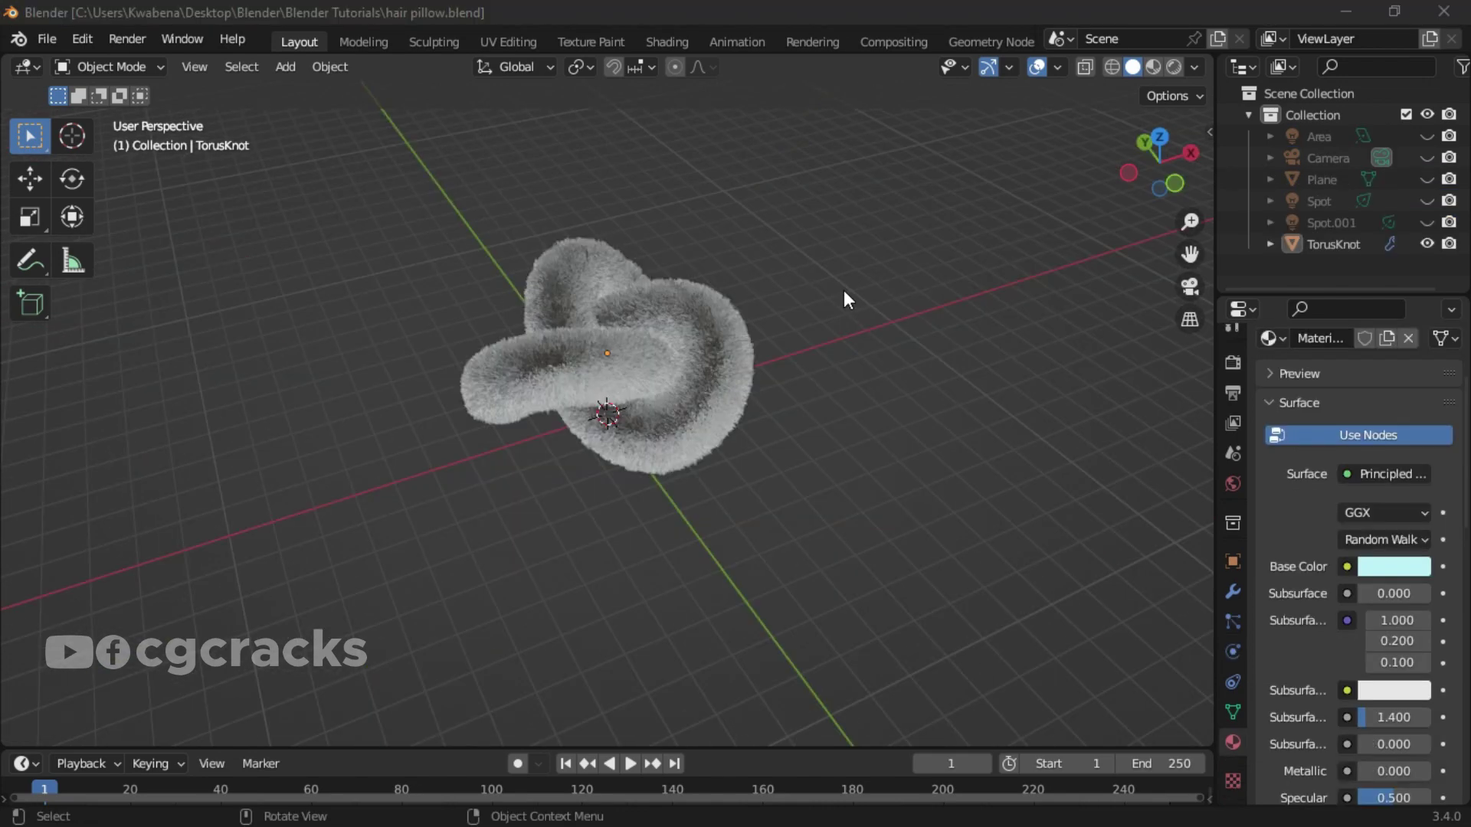